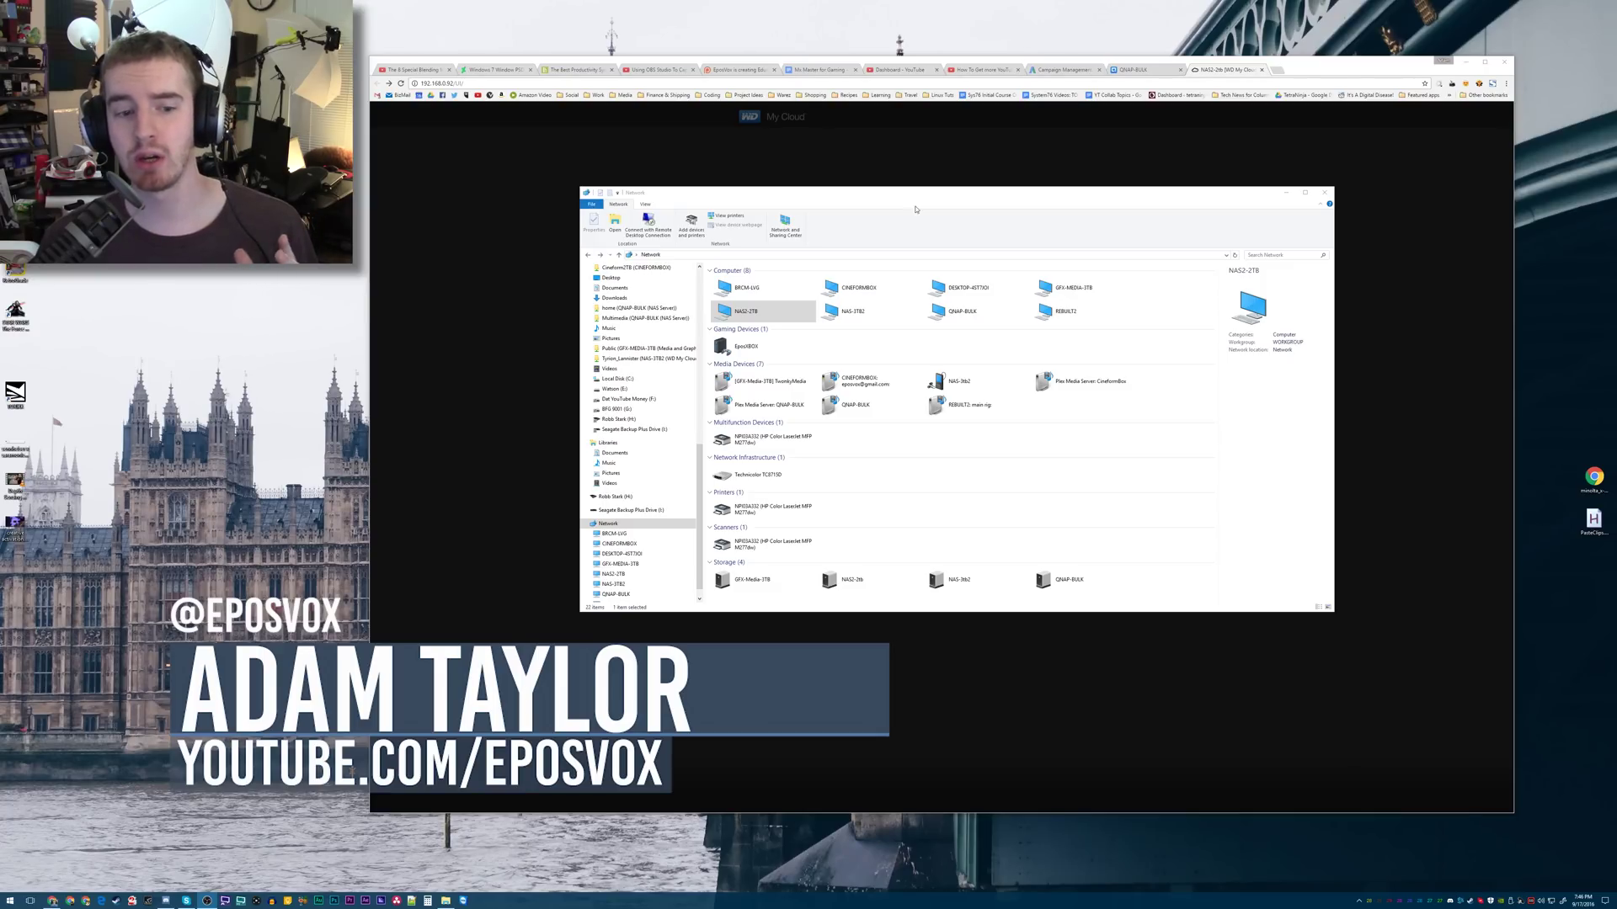
- Open the NAS2-2TB network computer and its Public share to list the five subfolders
left_click(445, 901)
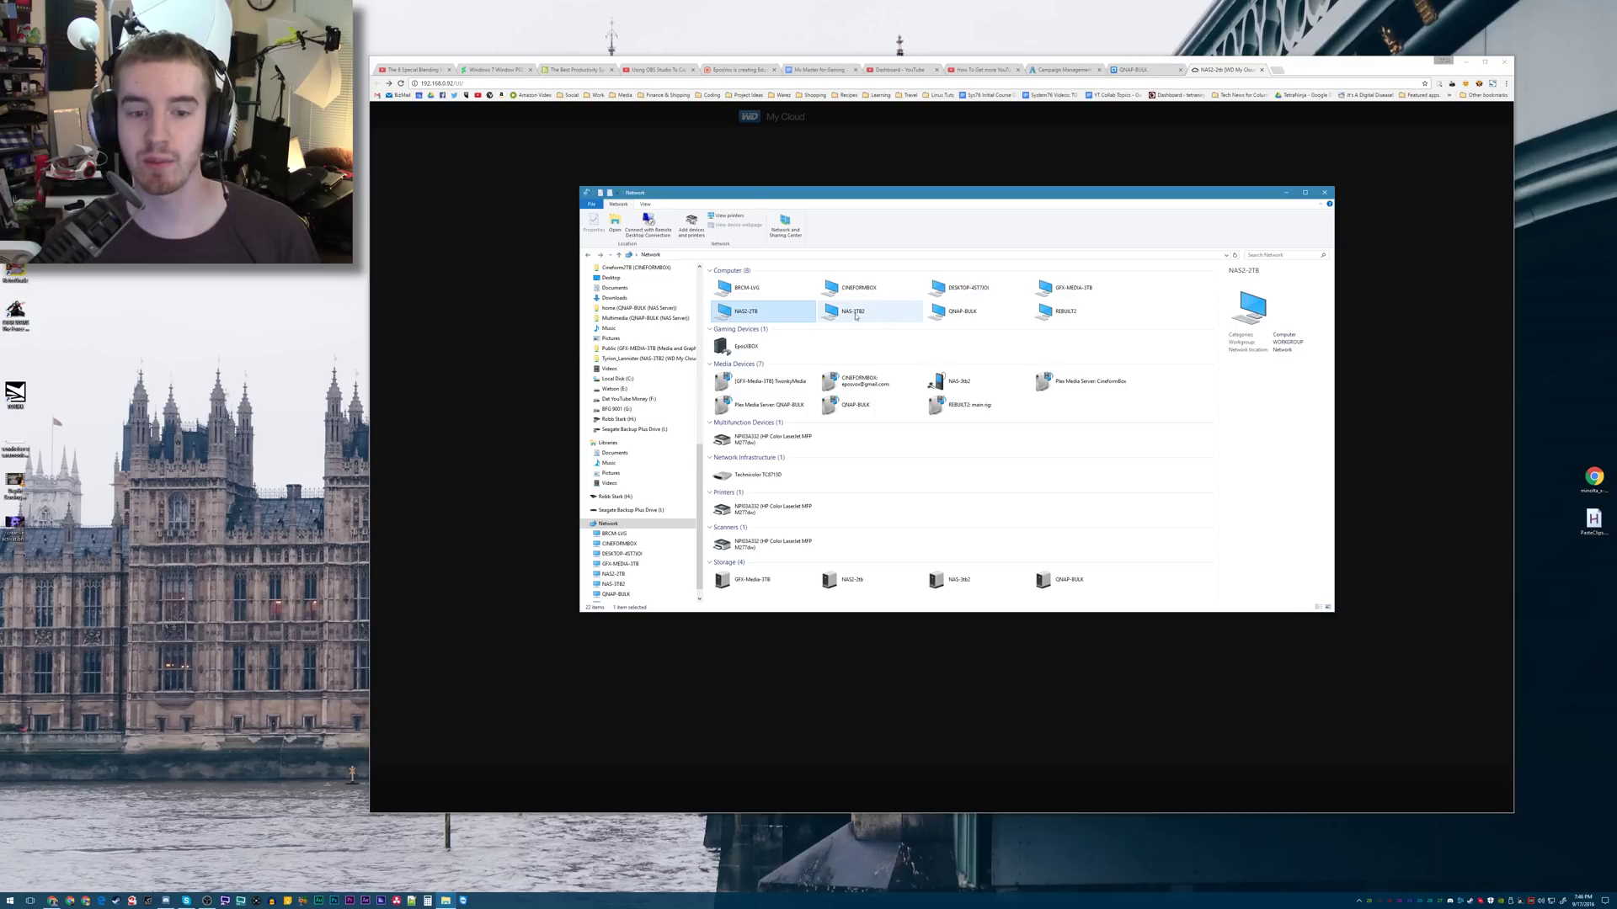
right_click(766, 316)
left_click(773, 321)
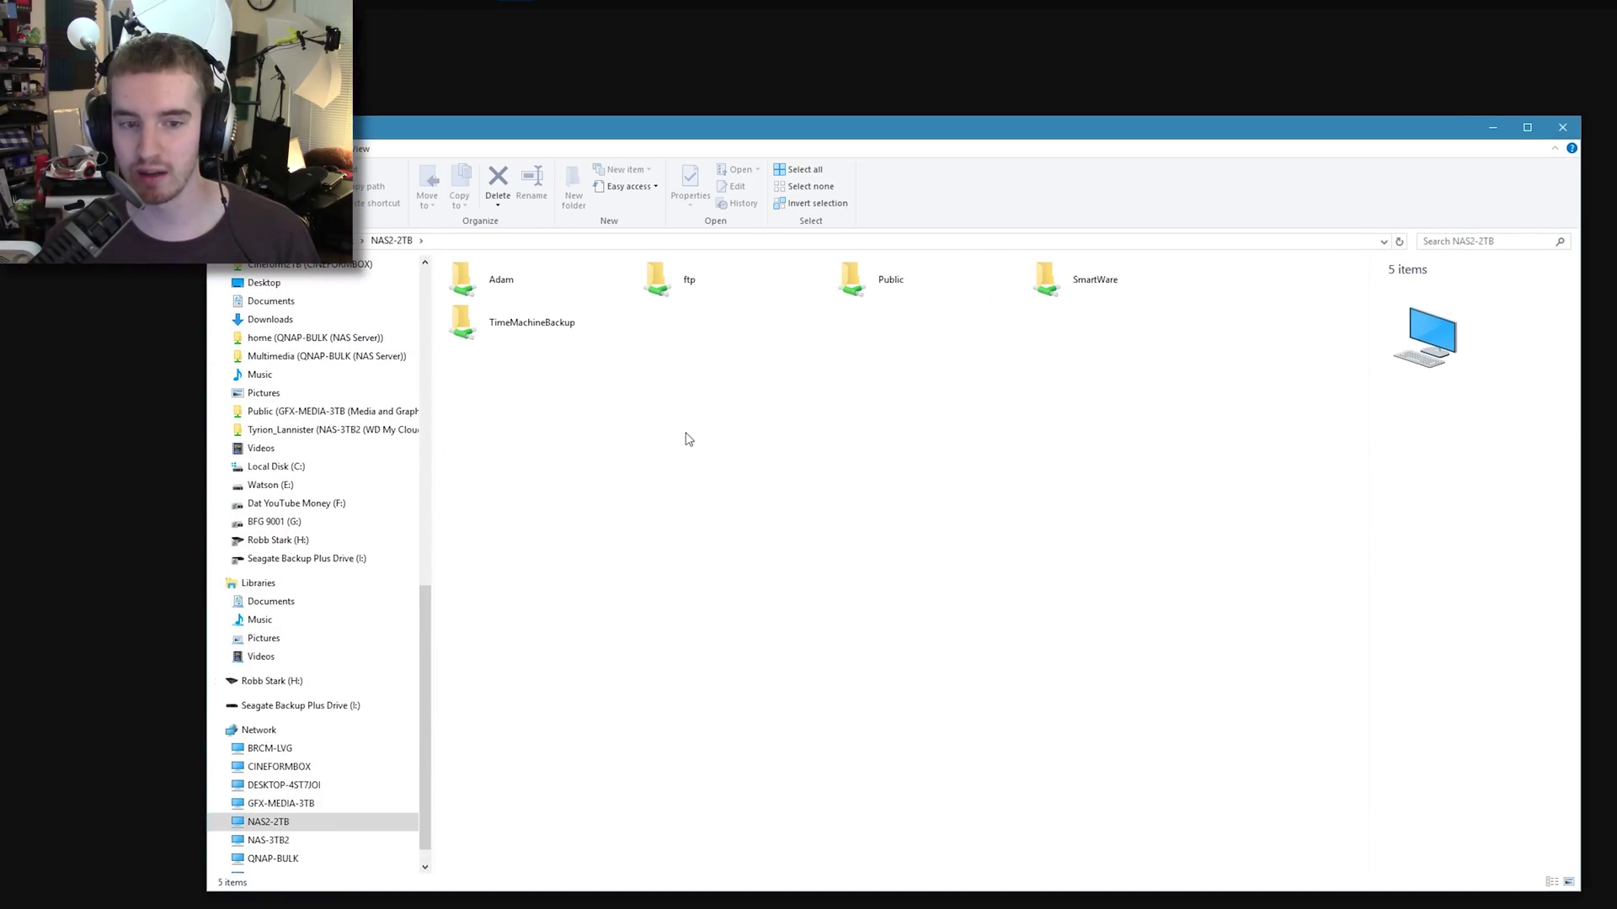
key("alt+Left")
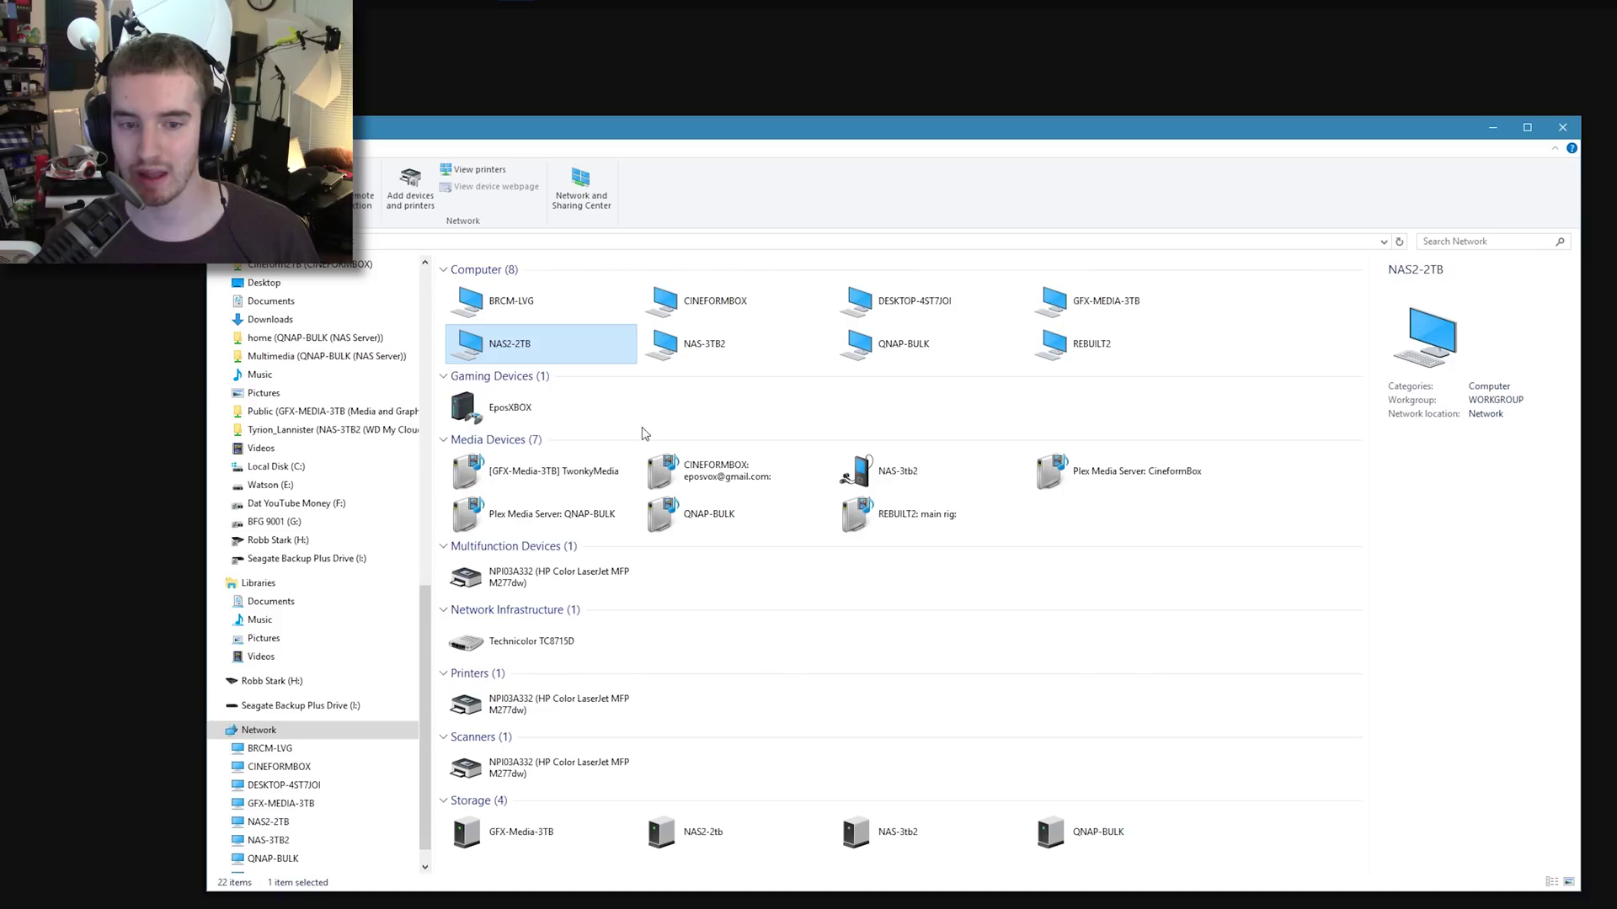
right_click(546, 360)
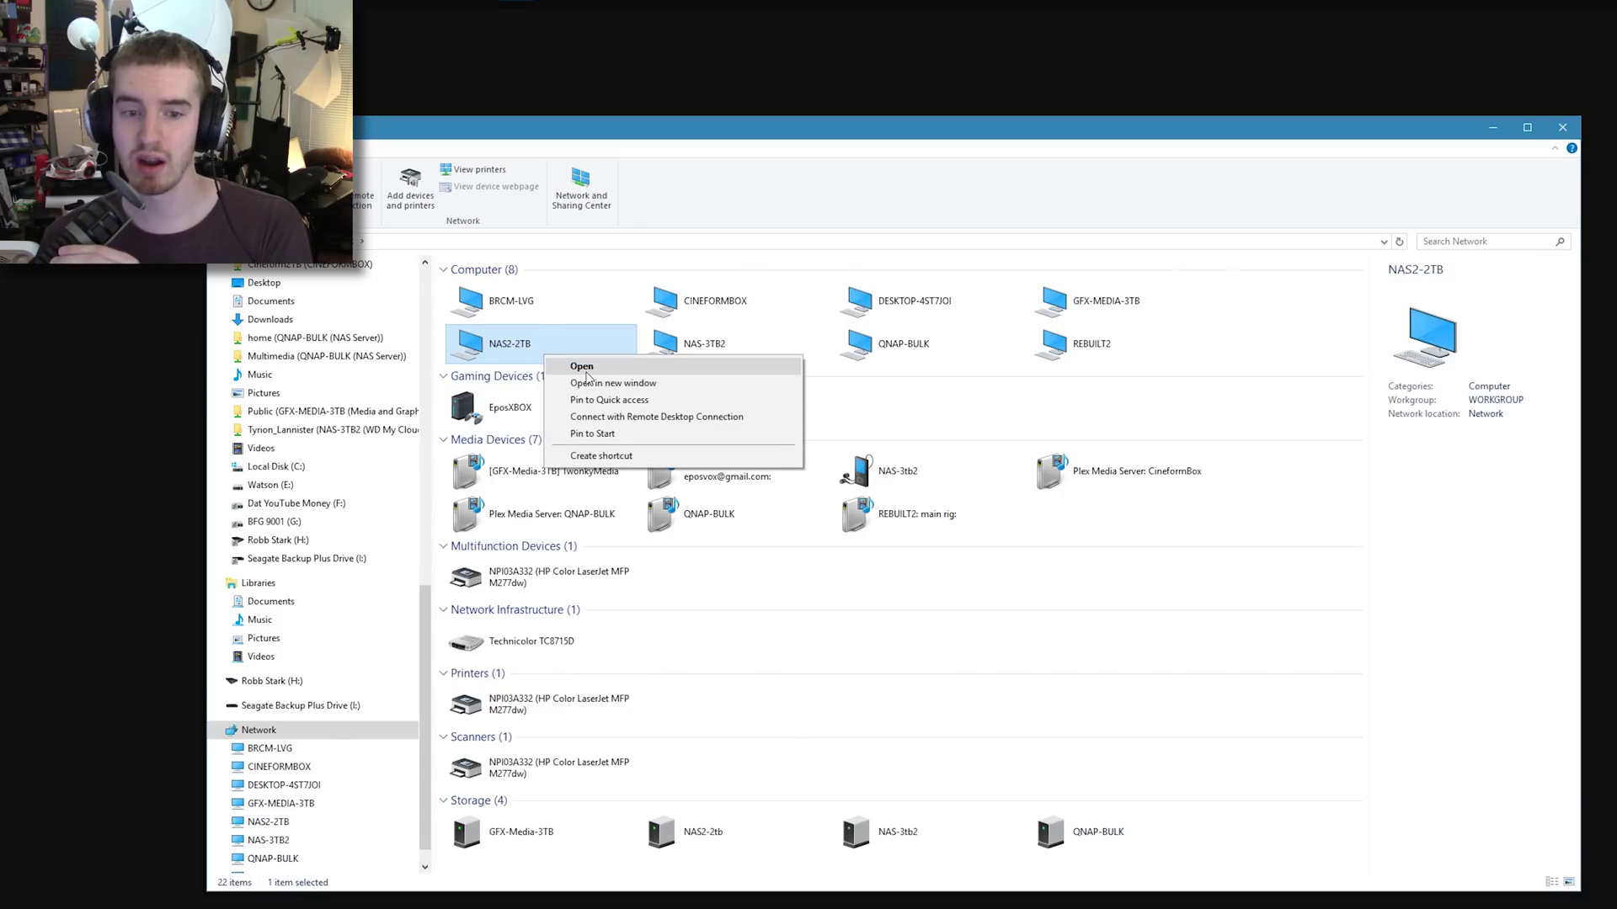
left_click(581, 367)
left_click(603, 343)
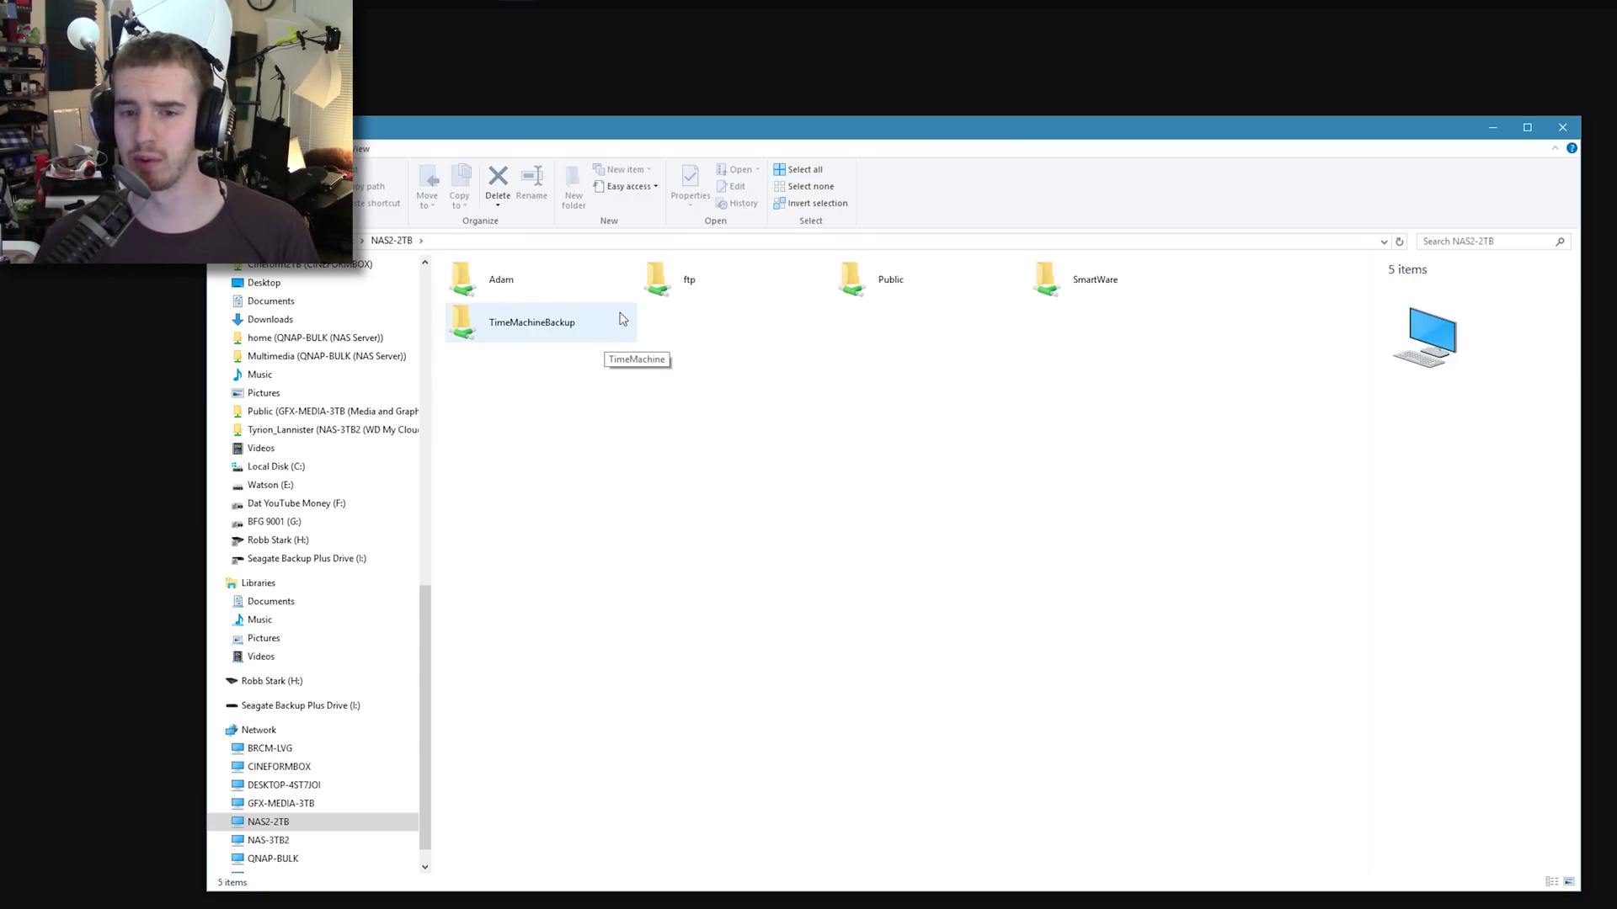
left_click(914, 272)
double_click(913, 271)
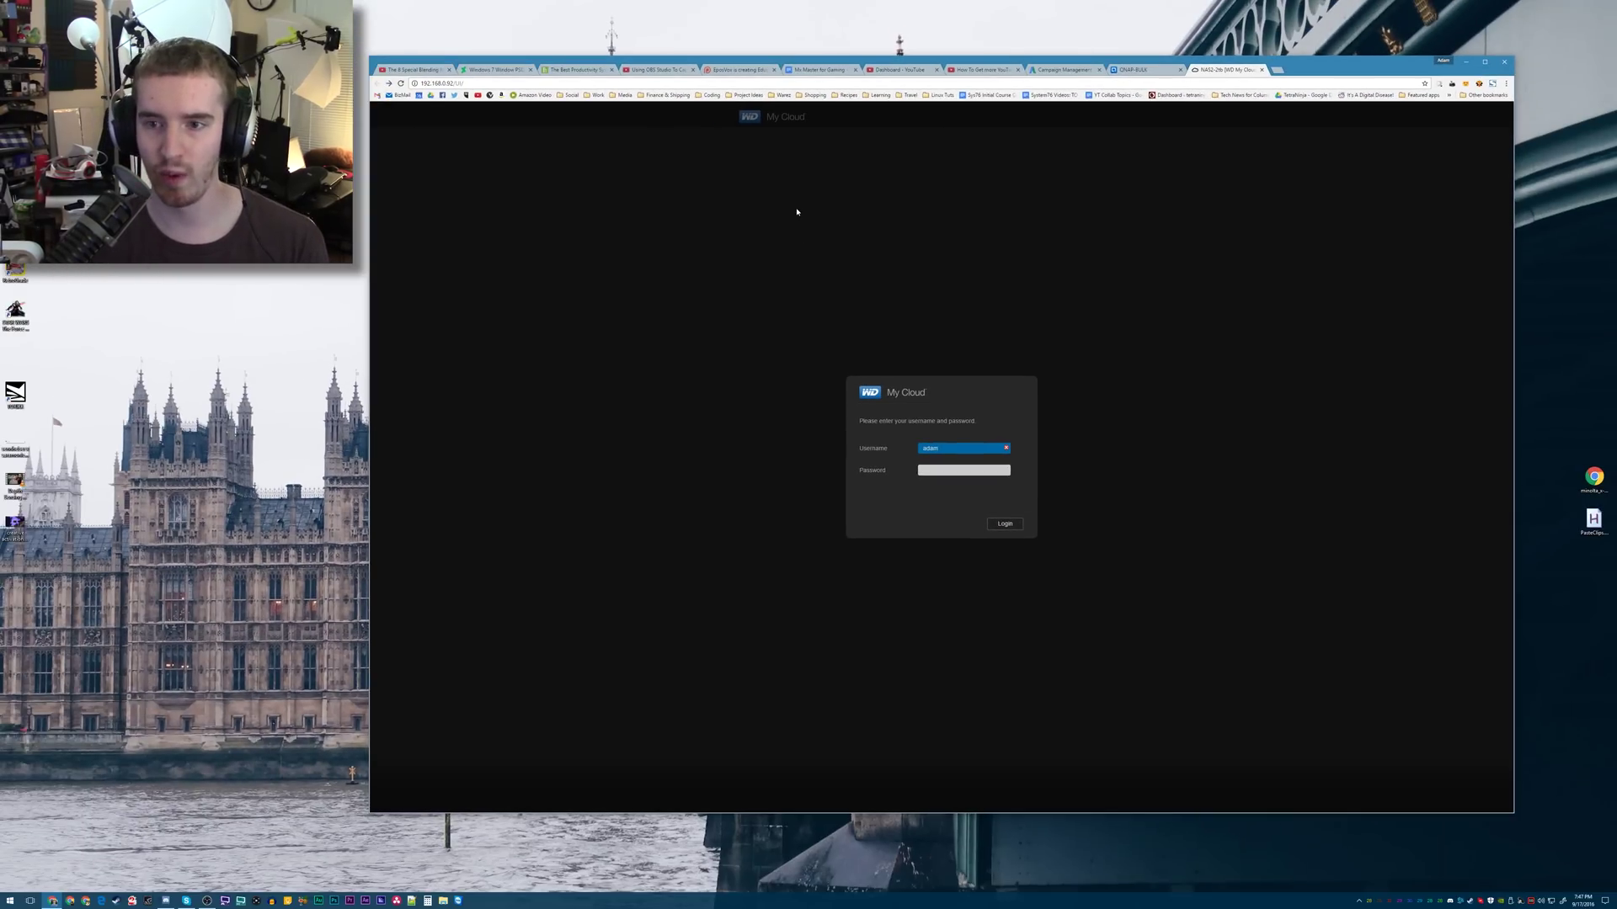
- Log in to WD My Cloud at 150% zoom with the account password, declining Chrome's save-password offer
key("ctrl+plus")
key("ctrl+plus")
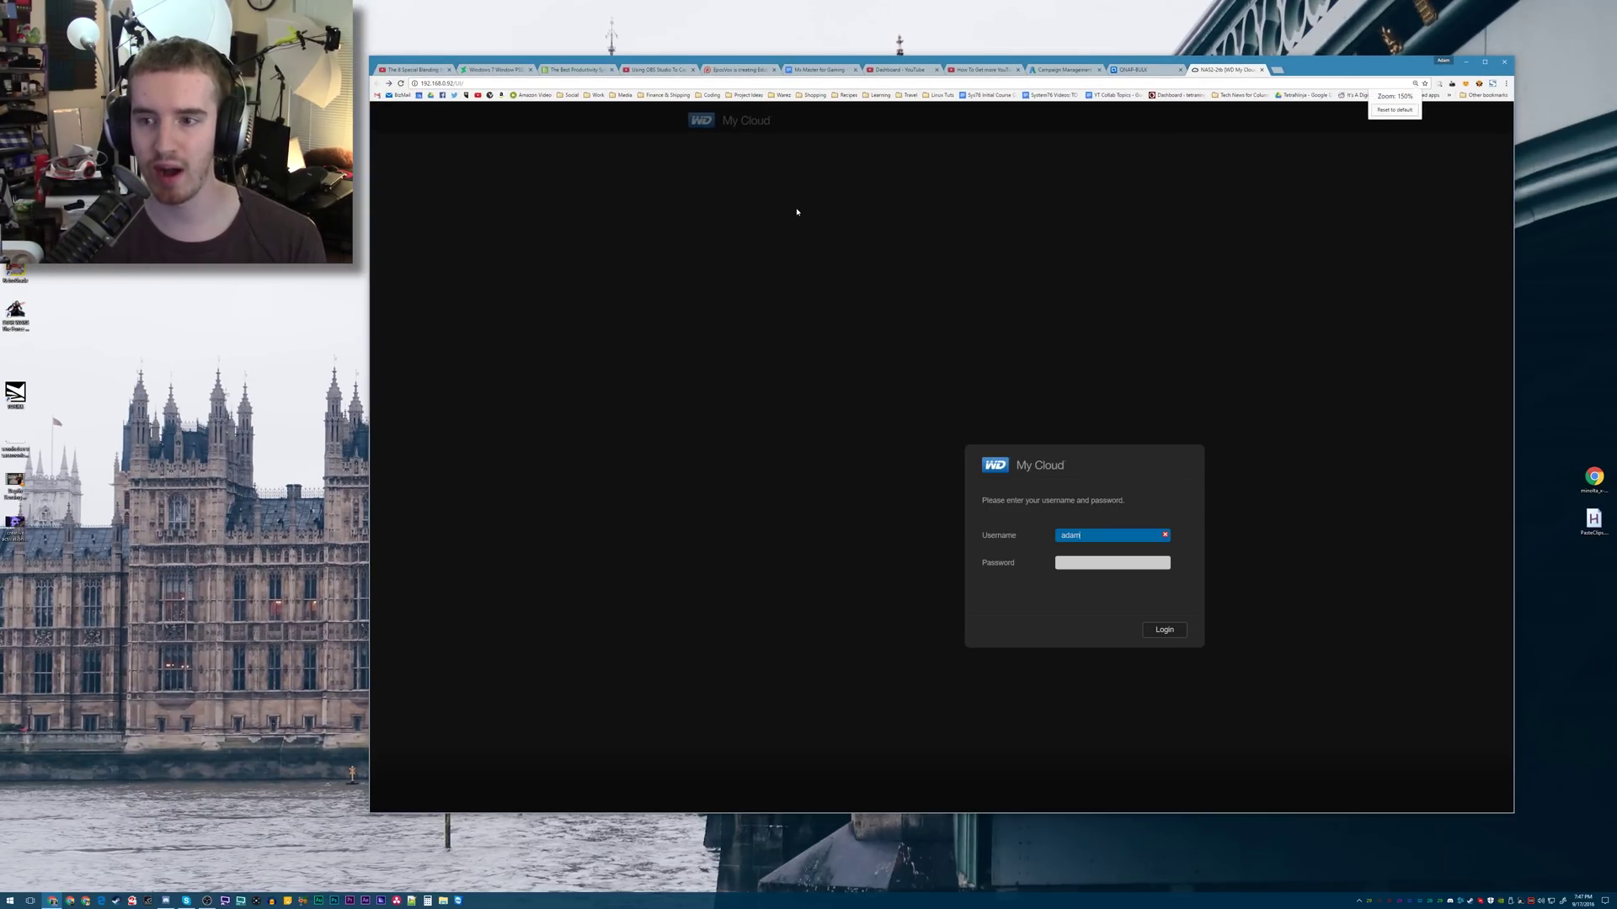
left_click(1262, 656)
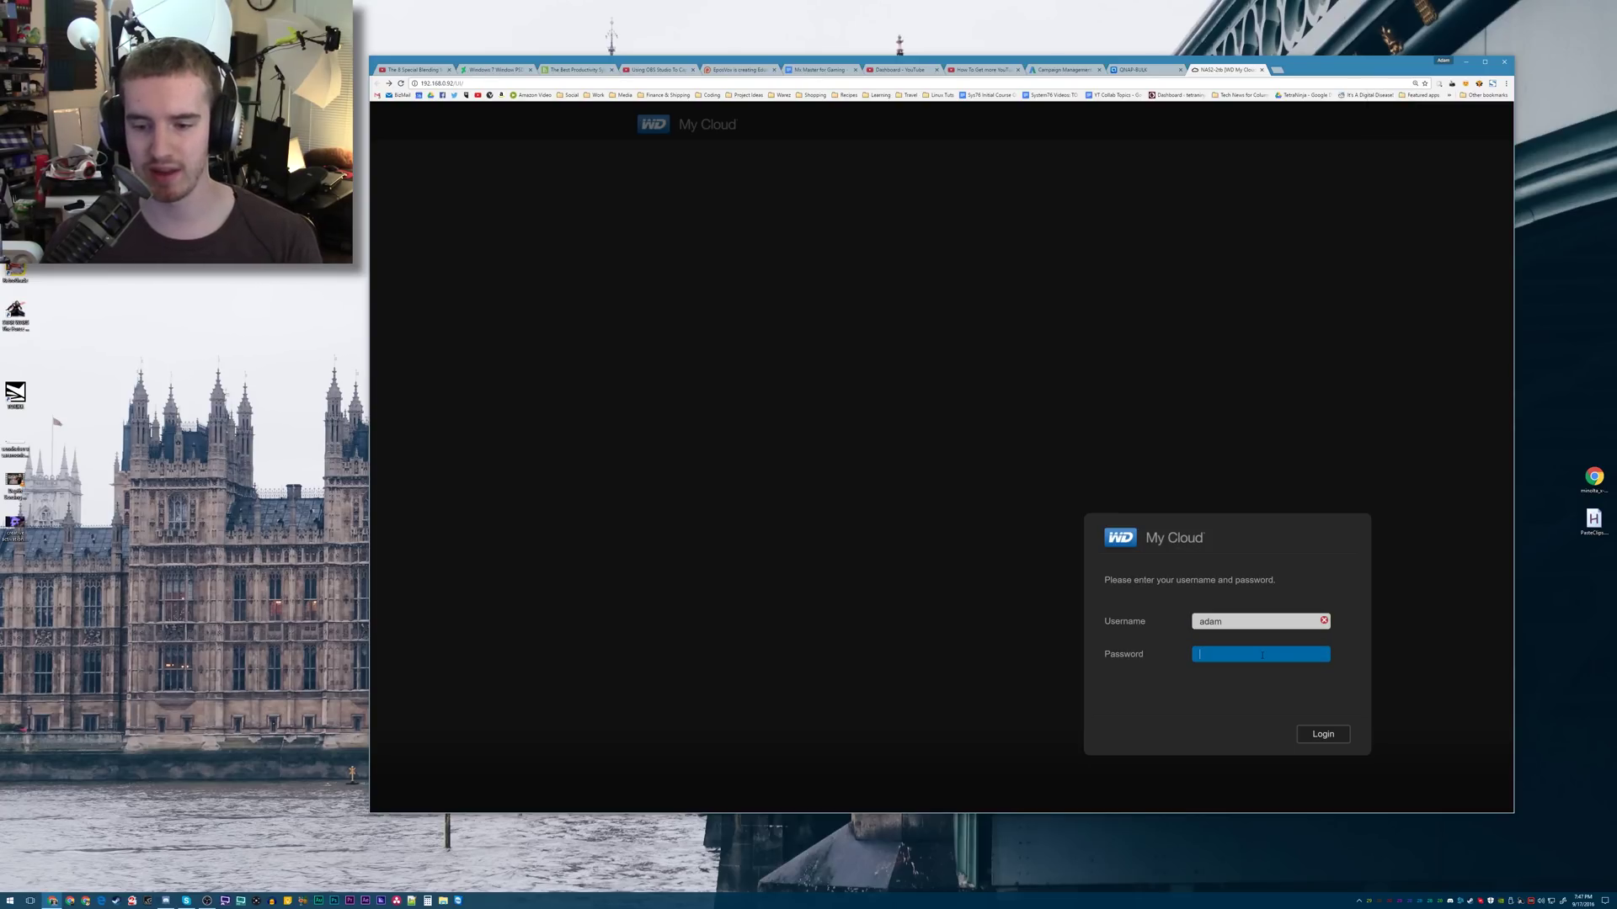
type("a")
key("Return")
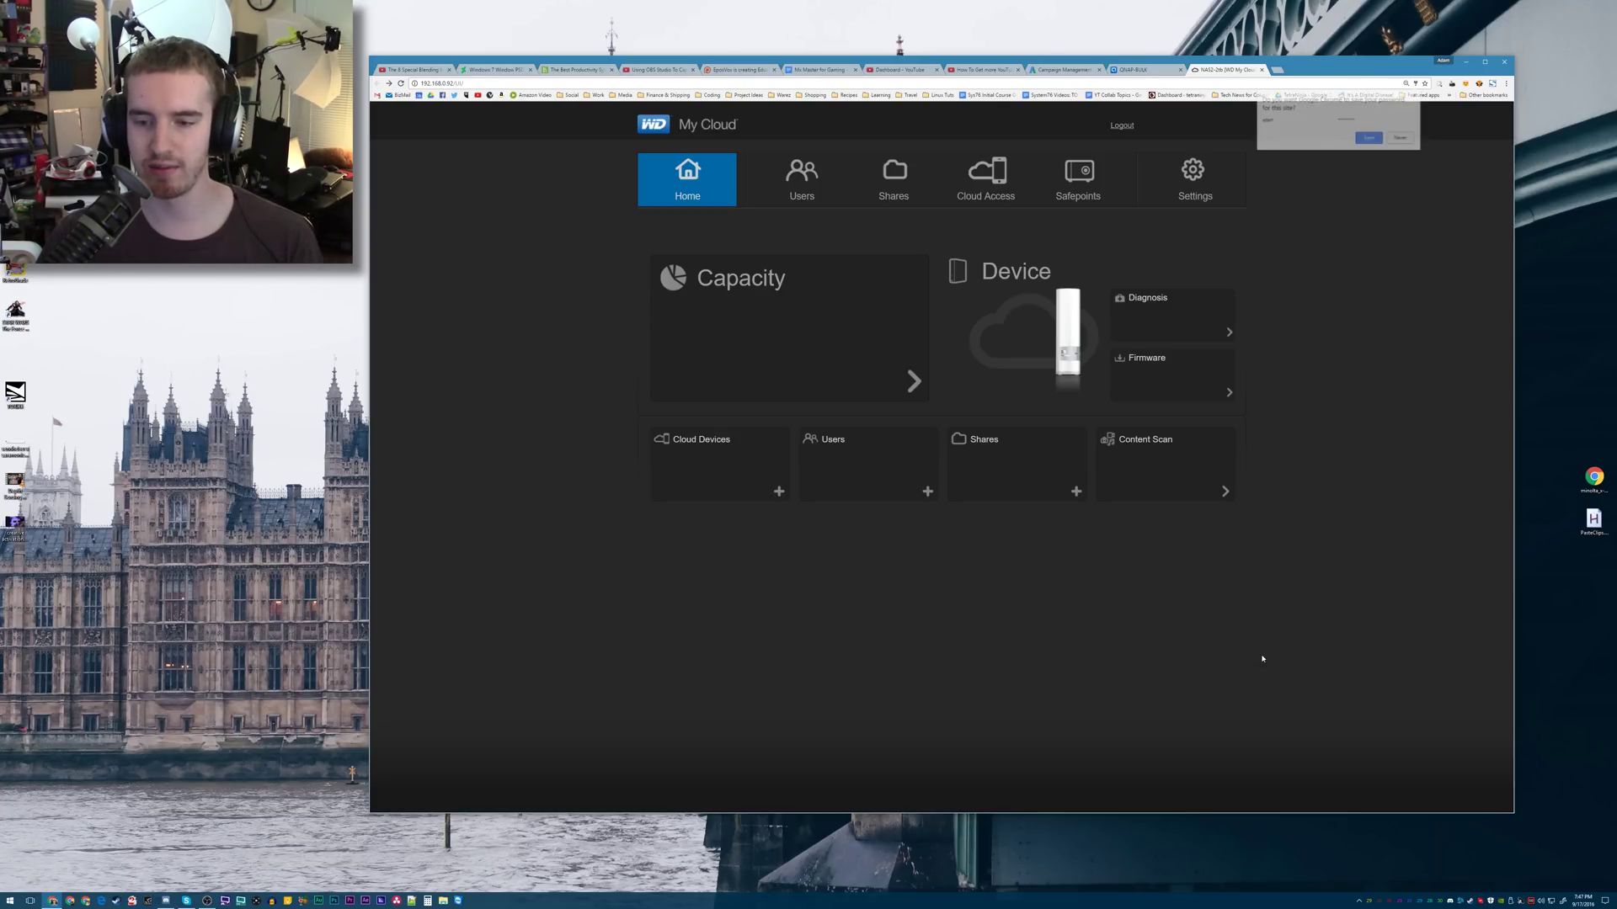
left_click(1415, 95)
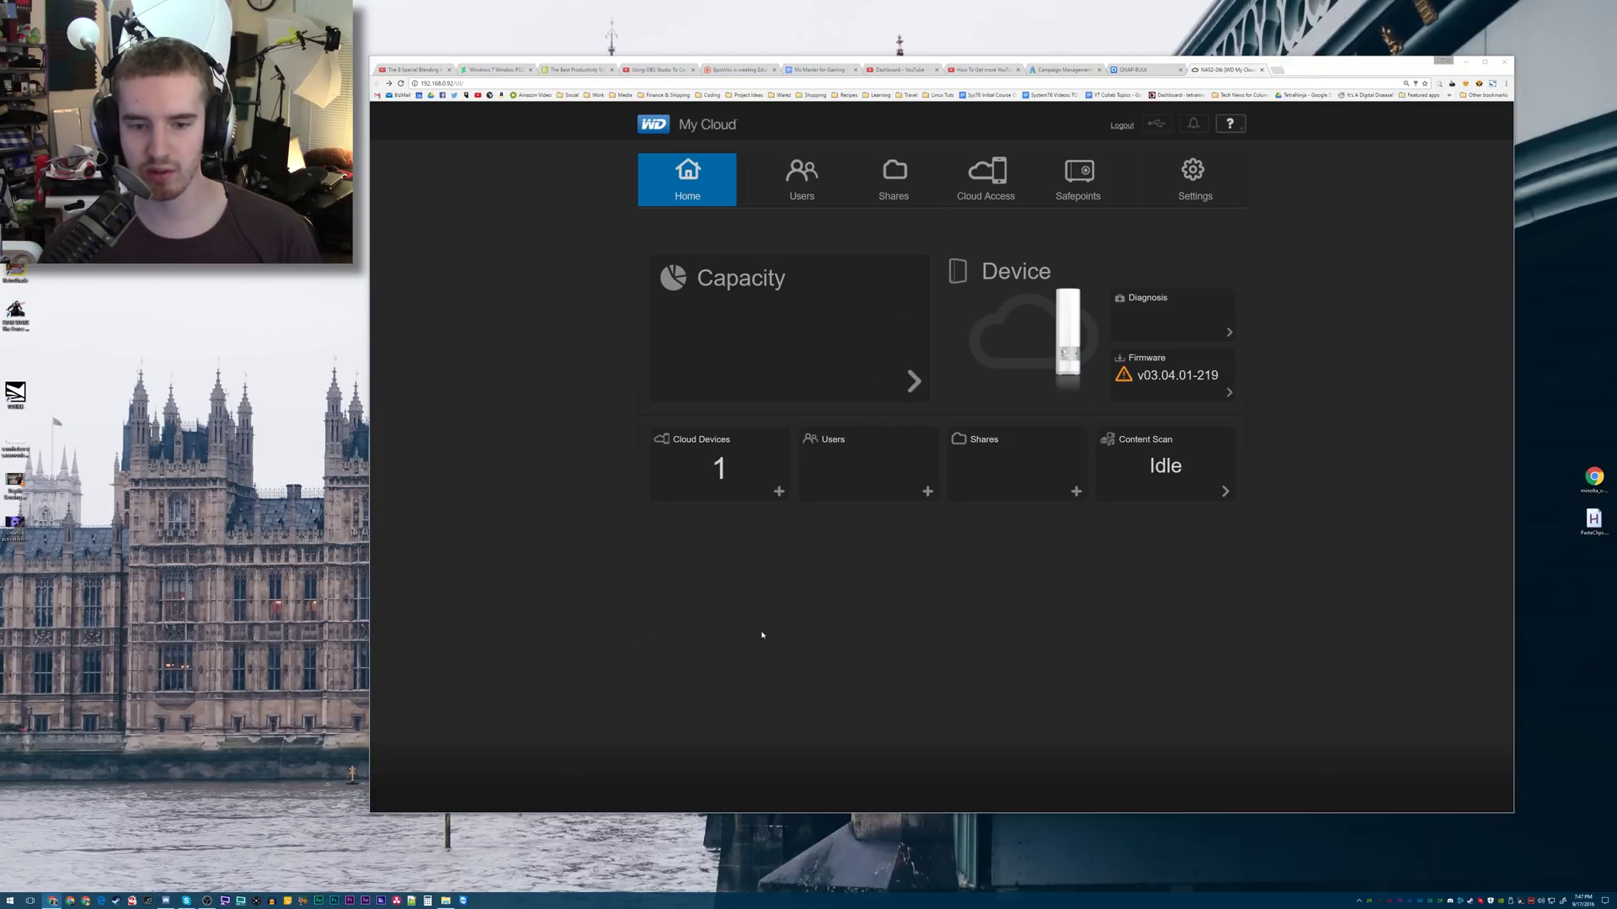
key("super+e")
- Open the NAS2-2tb storage device's web page from File Explorer's Network device list
scroll(625, 584, "down", 9)
left_click(417, 549)
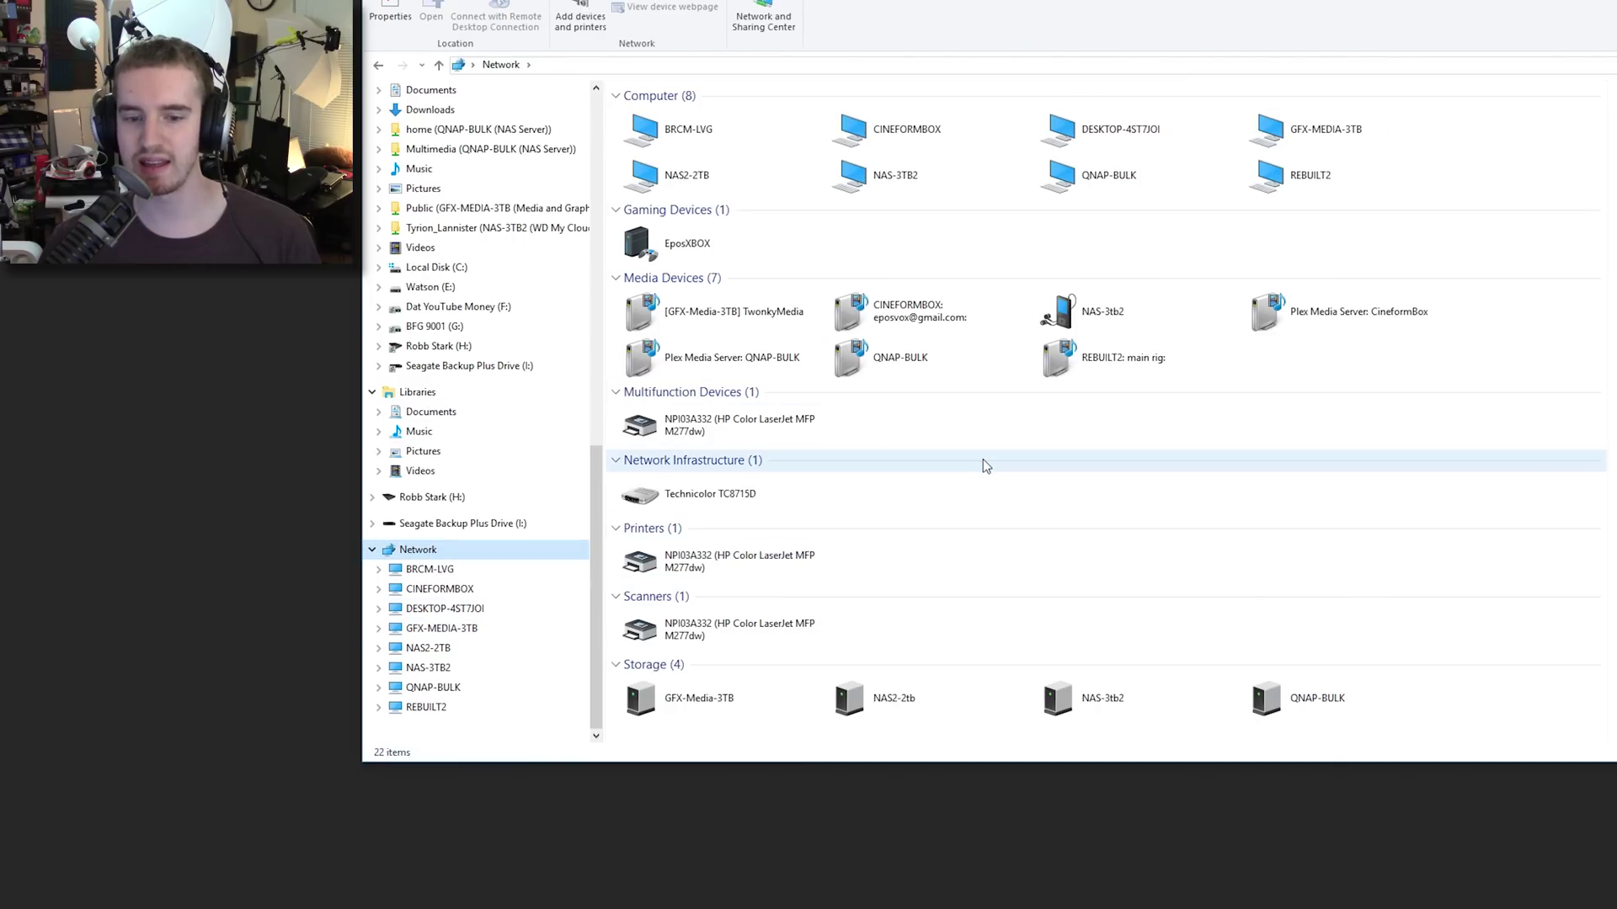
left_click(876, 708)
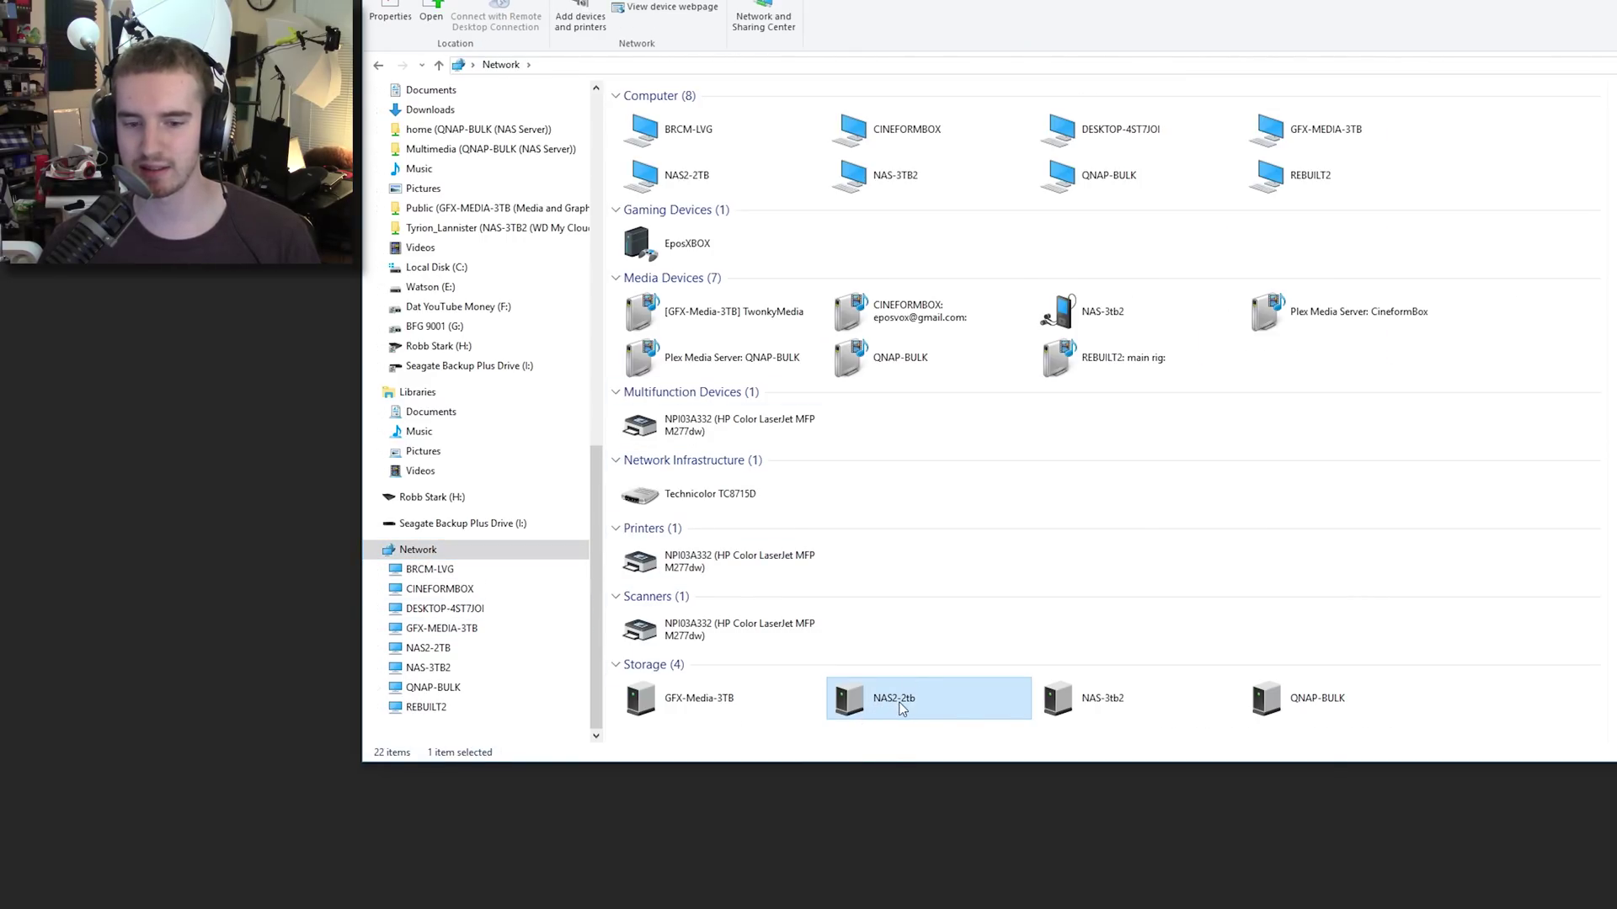
right_click(899, 714)
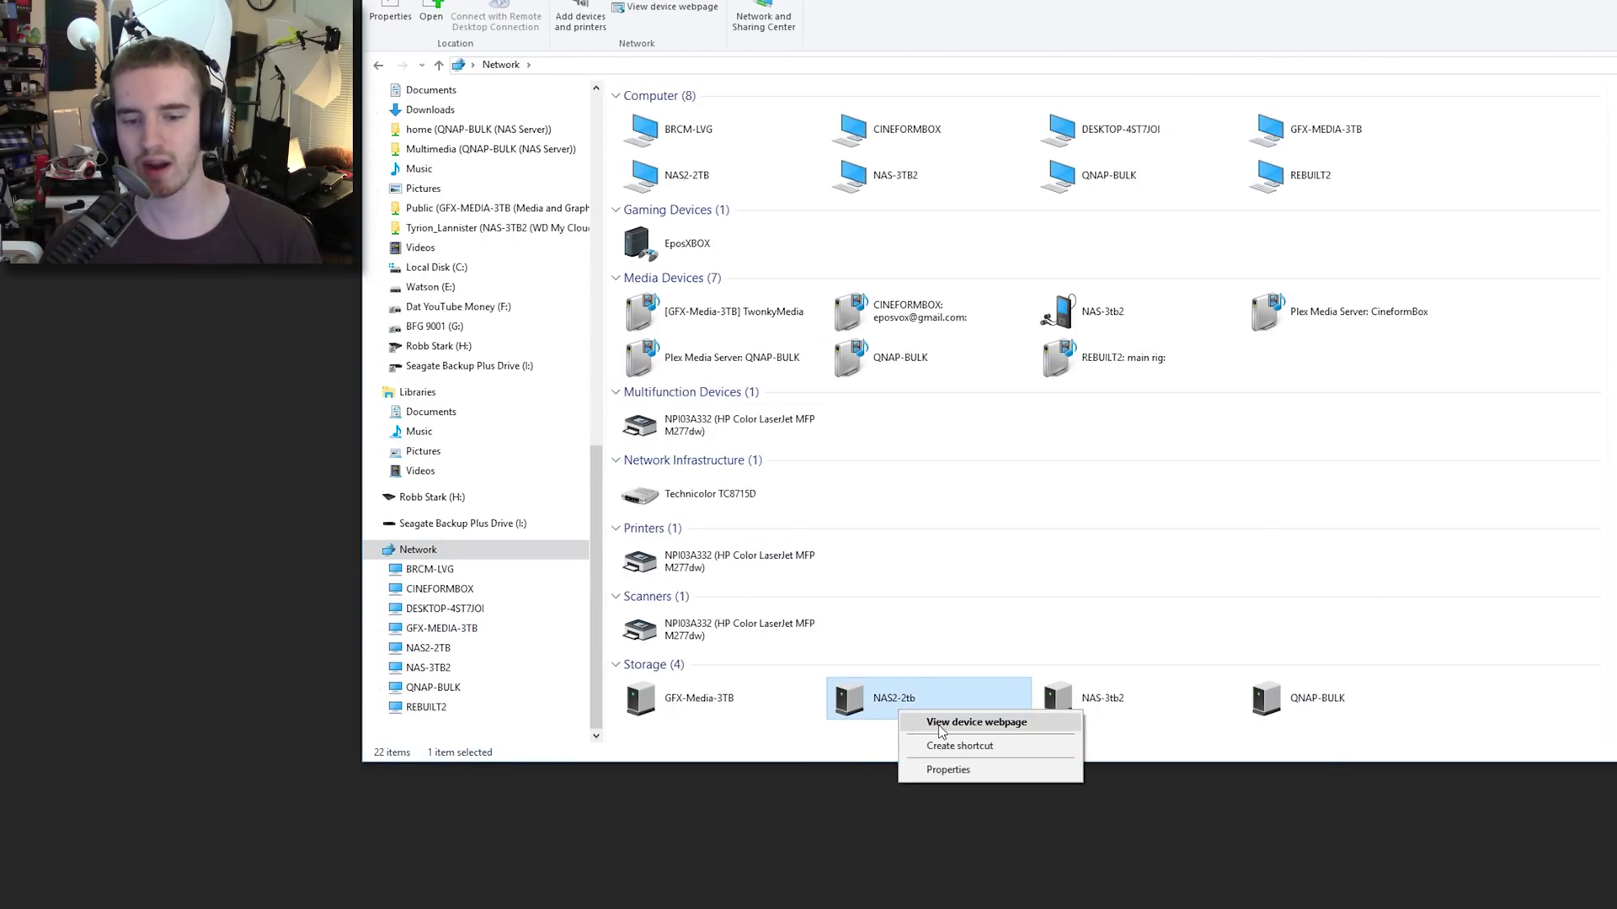
left_click(1029, 598)
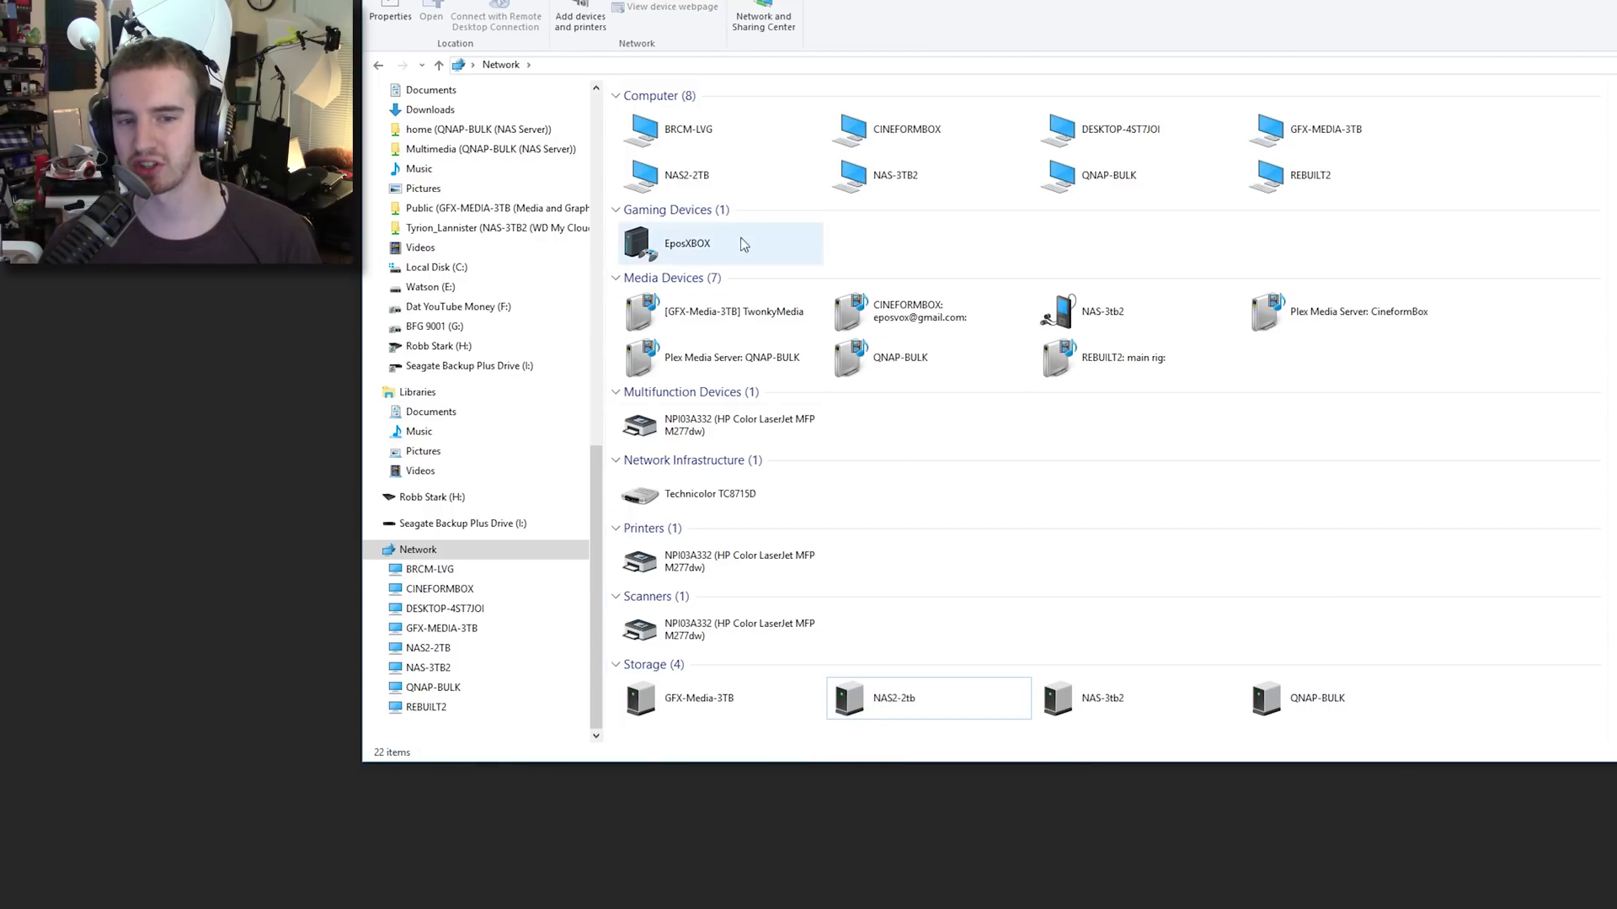
right_click(890, 701)
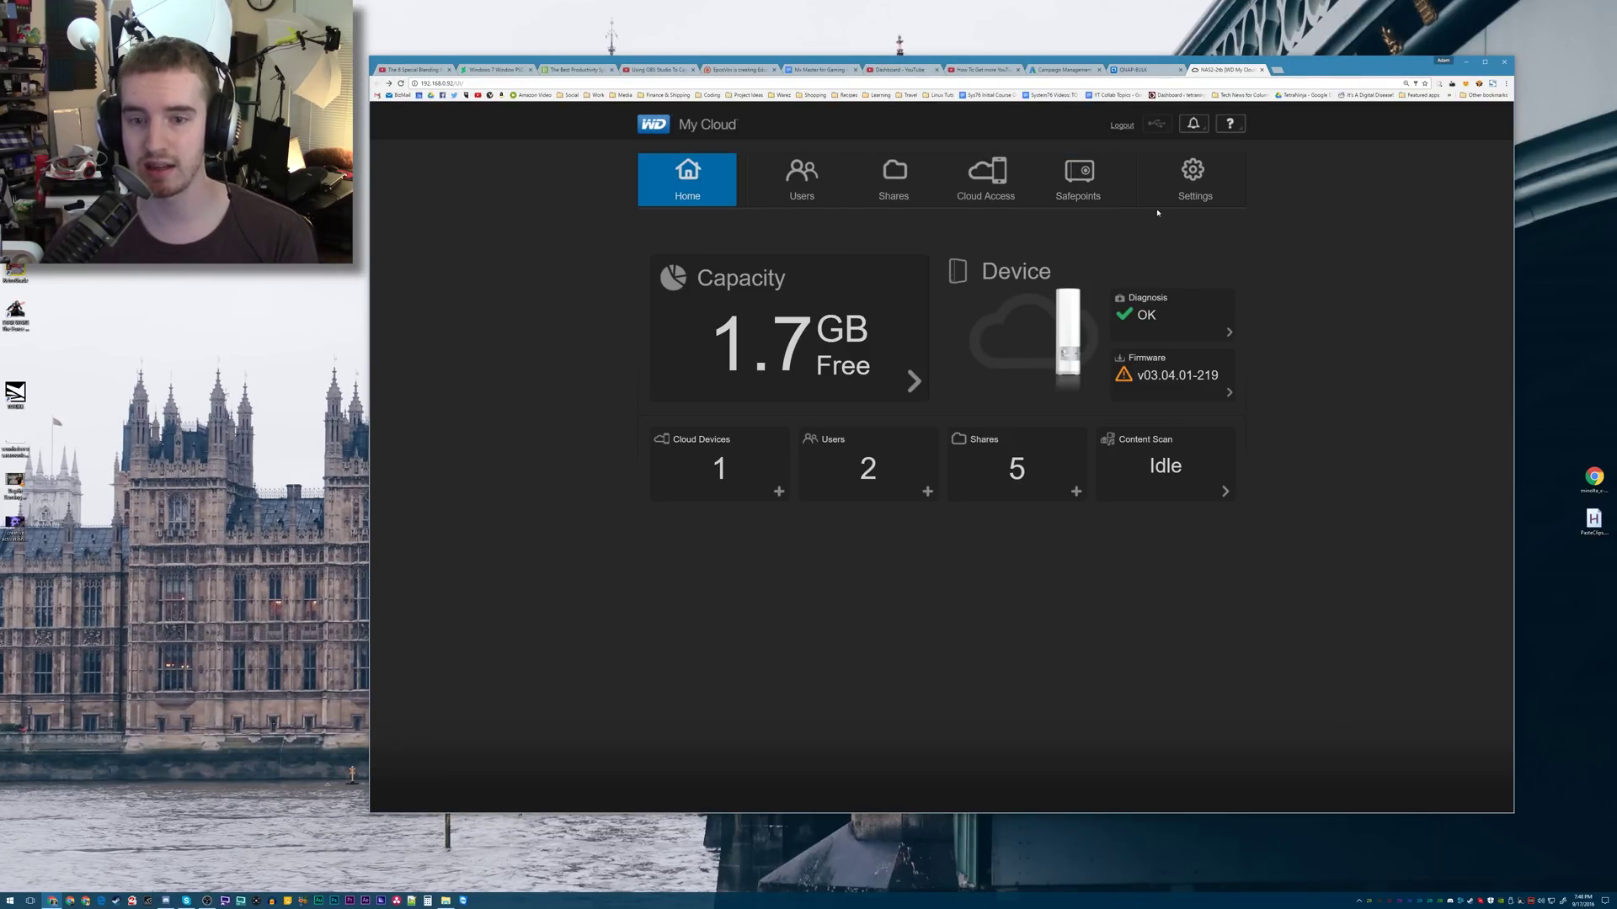
- Open the drive's Settings > Network page and review its IP address 192.168.0.92
left_click(1192, 178)
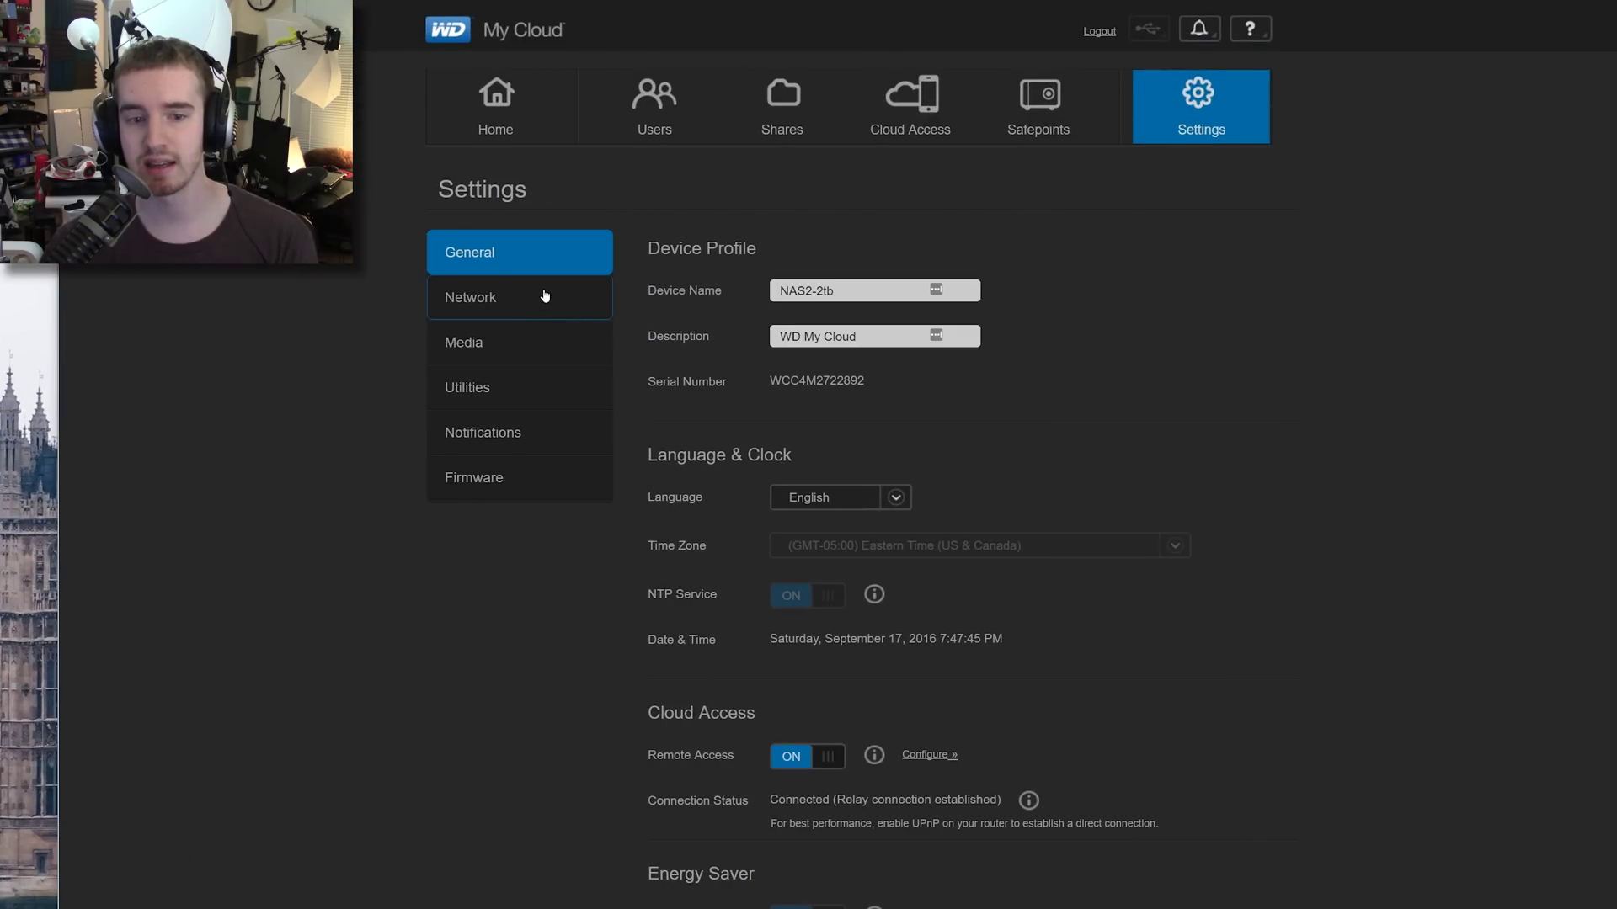
left_click(545, 295)
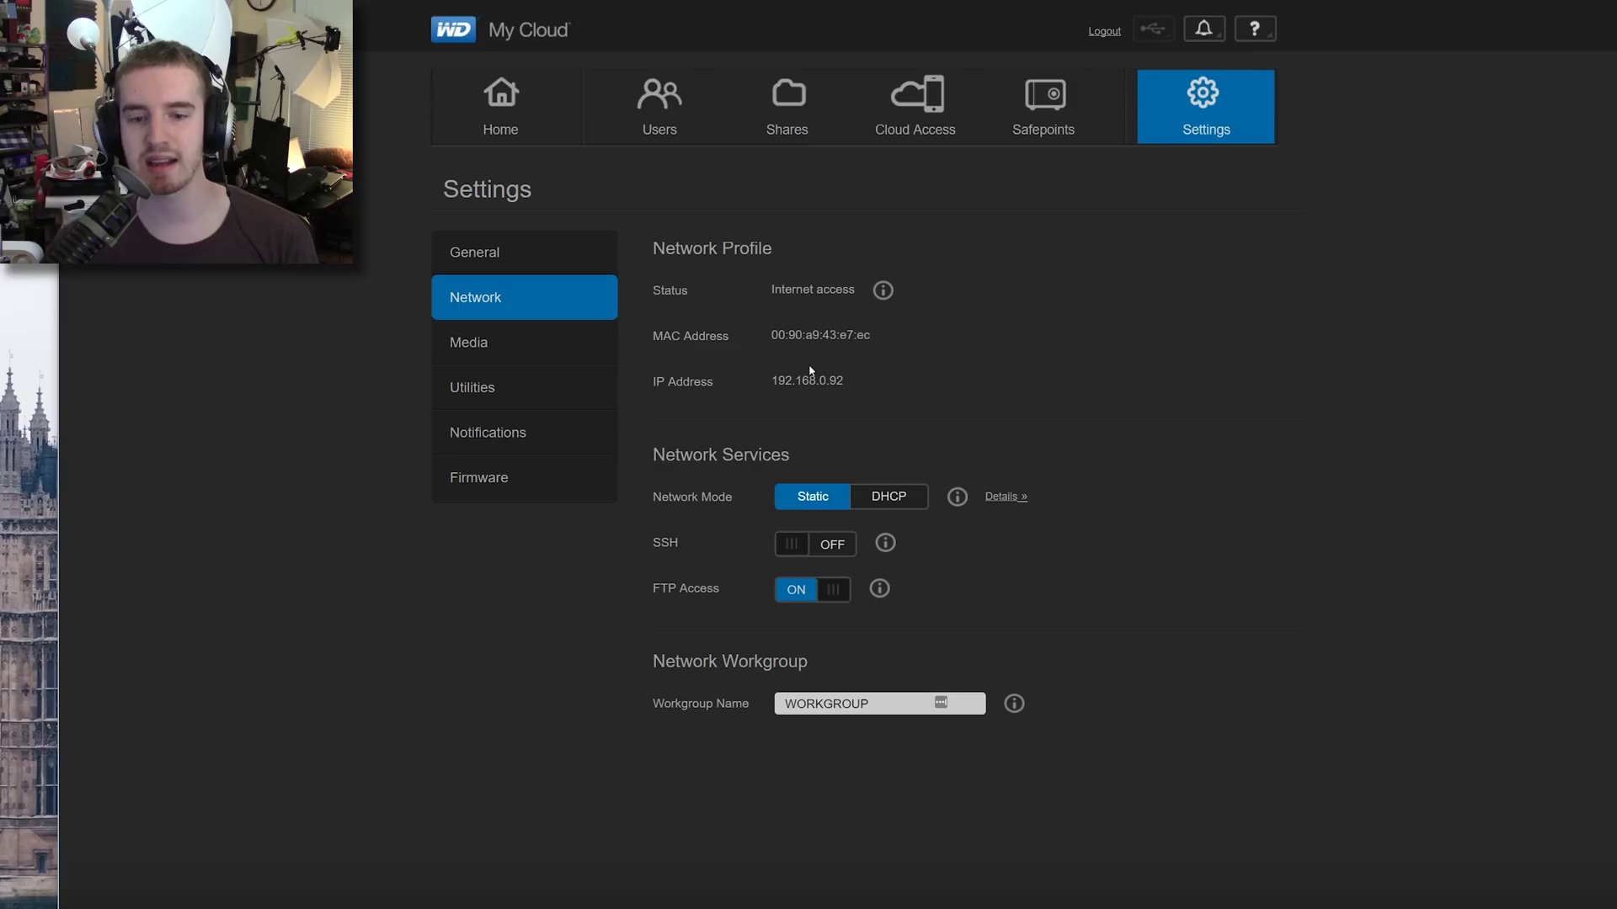
left_click_drag(851, 384, 769, 381)
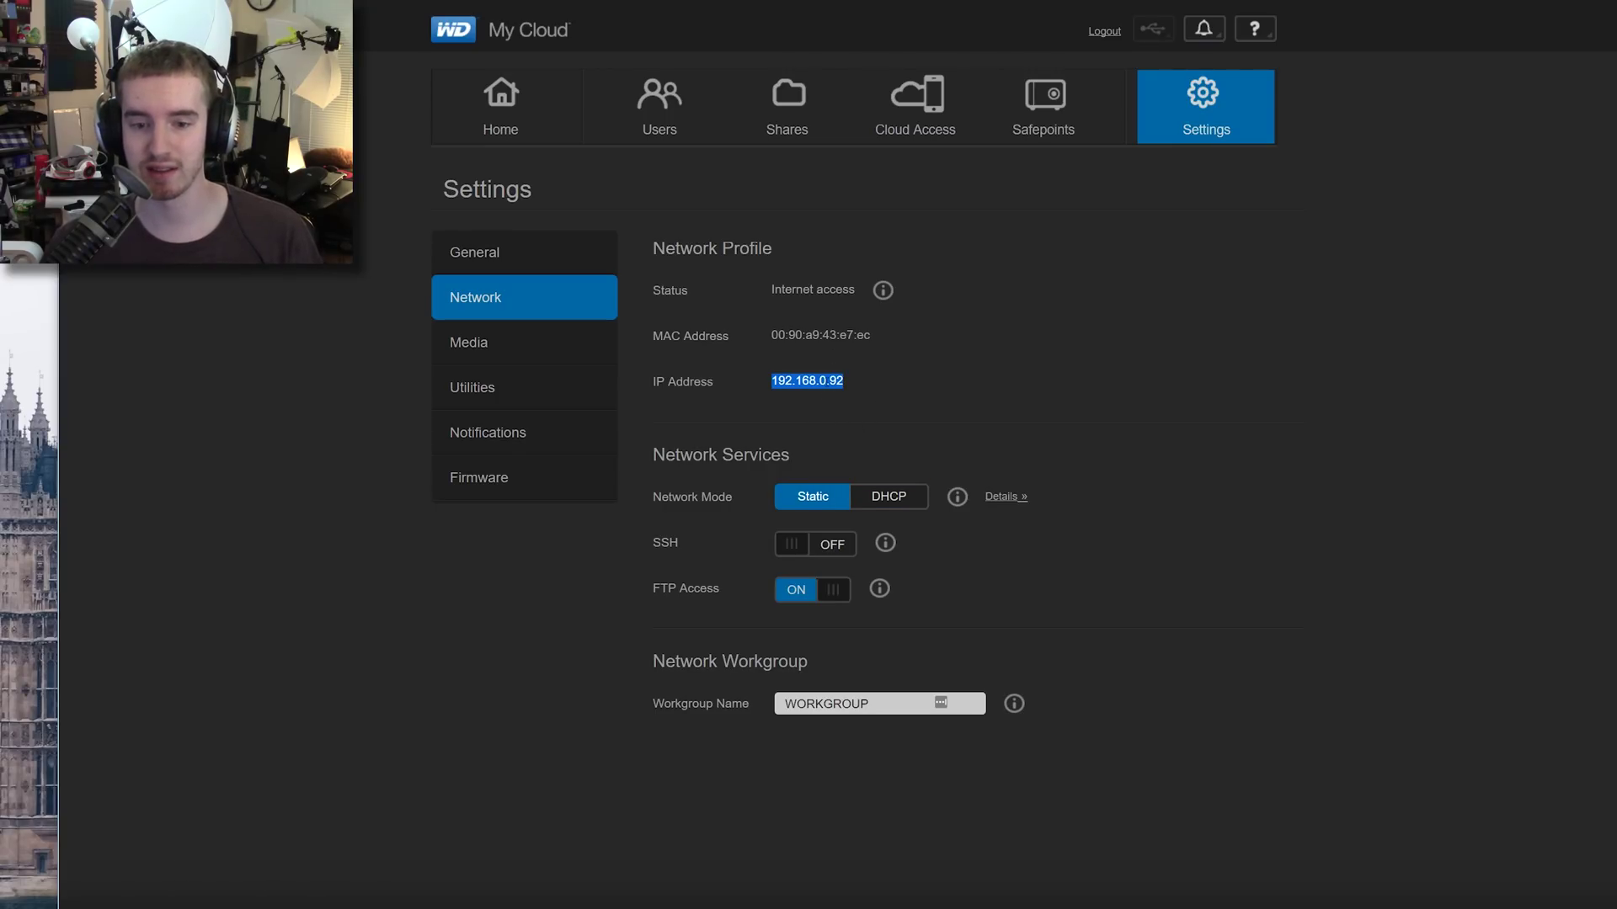
left_click(858, 429)
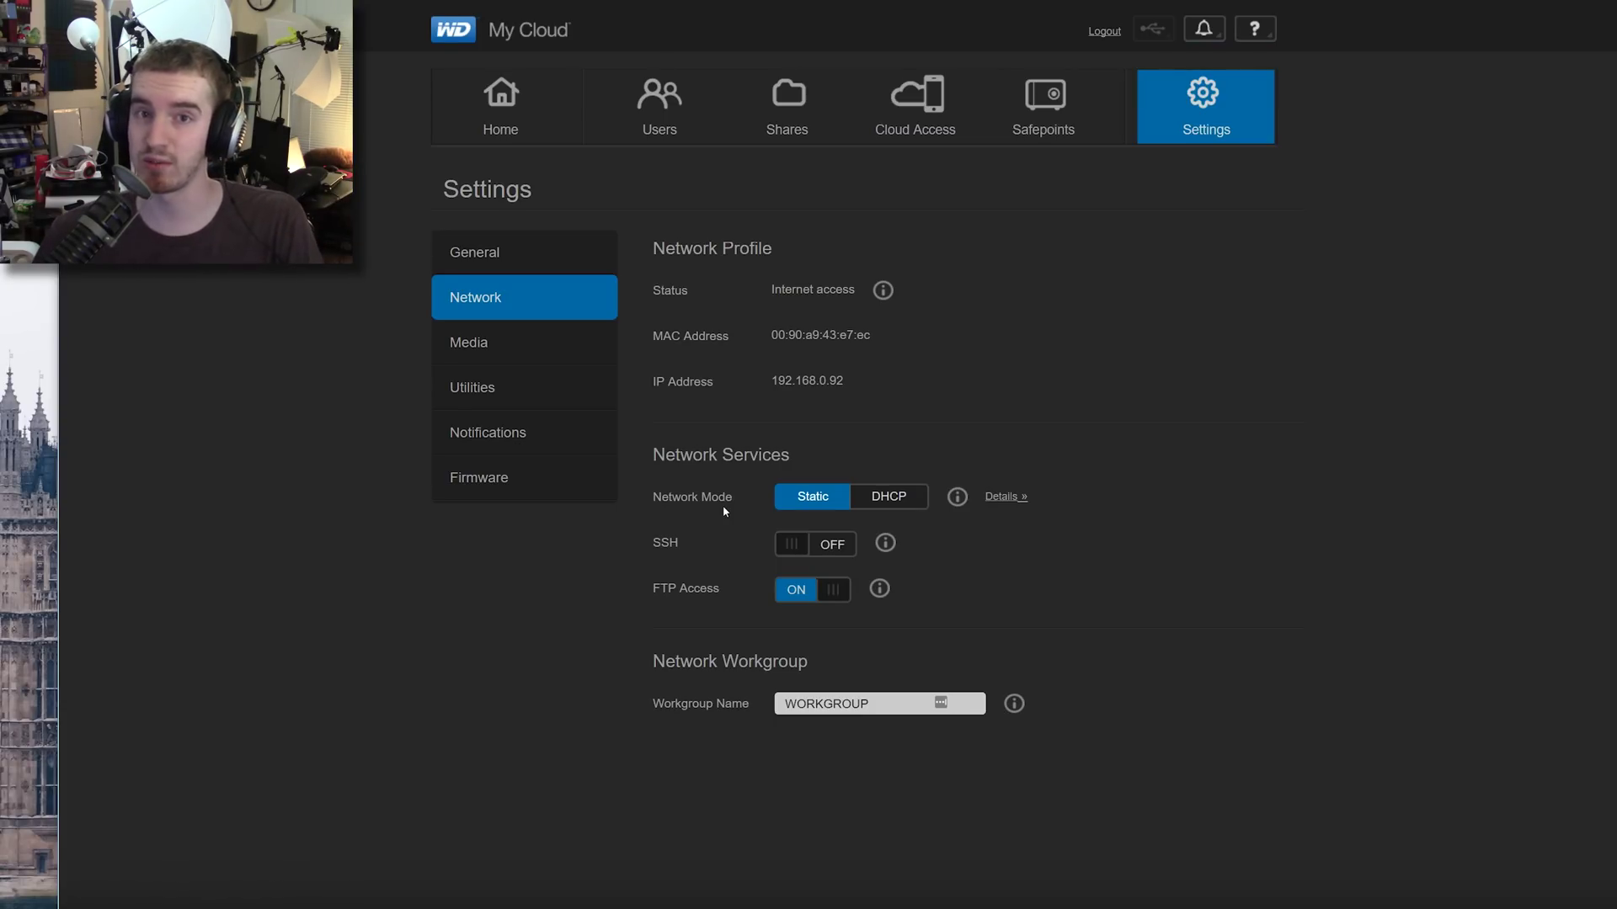
key("super")
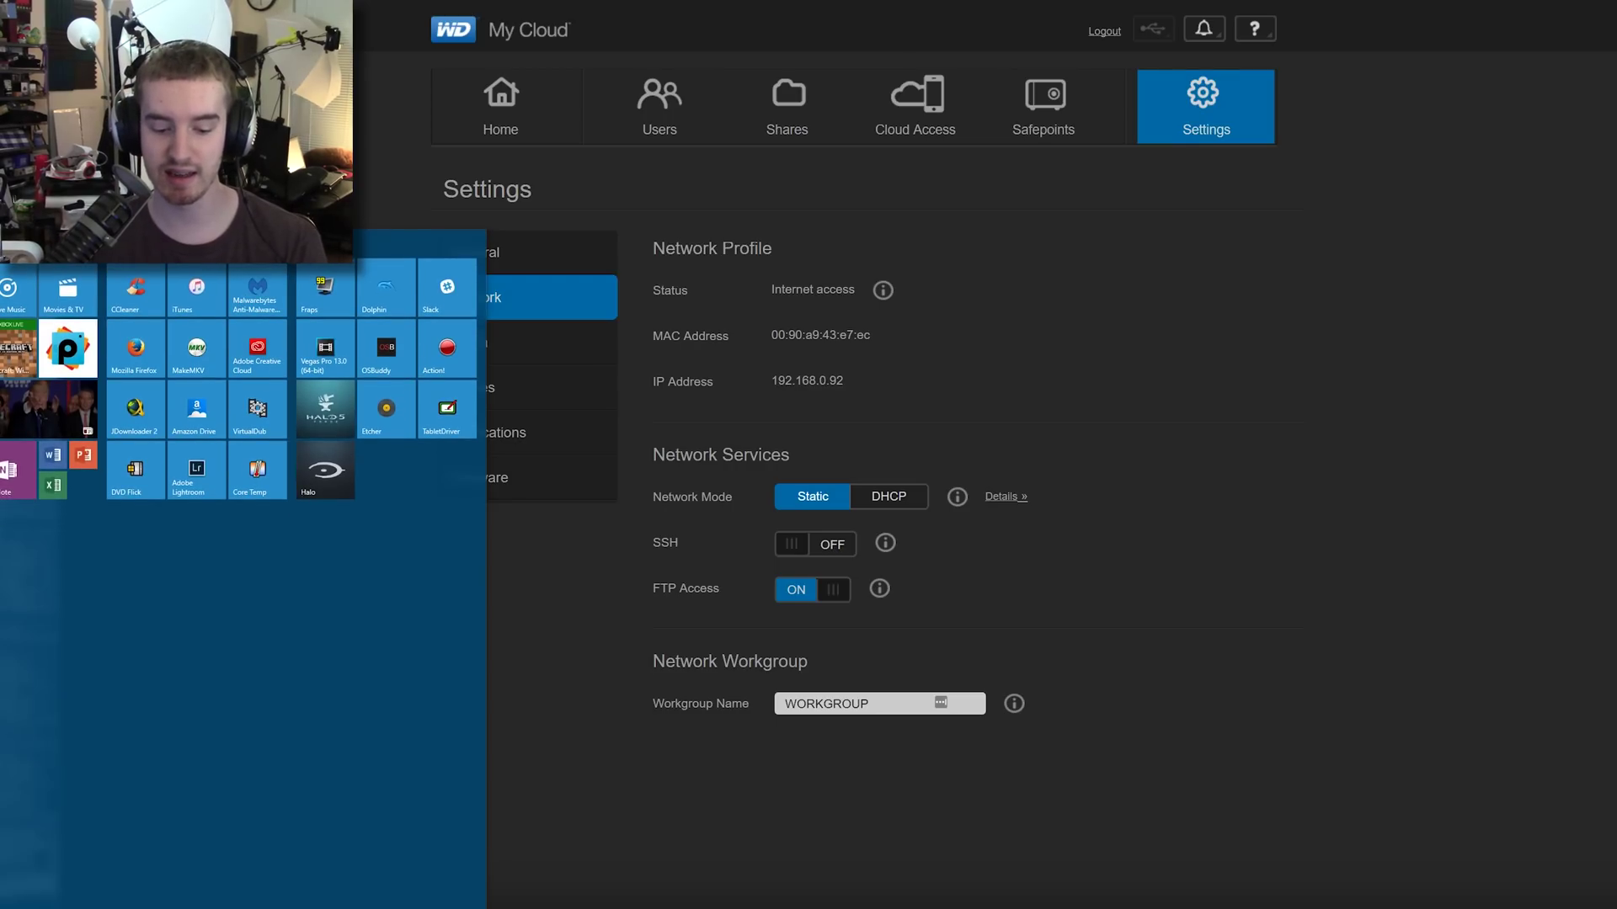
- Run ipconfig in Command Prompt to see PC address 192.168.0.19 and gateway 192.168.0.1
key("super")
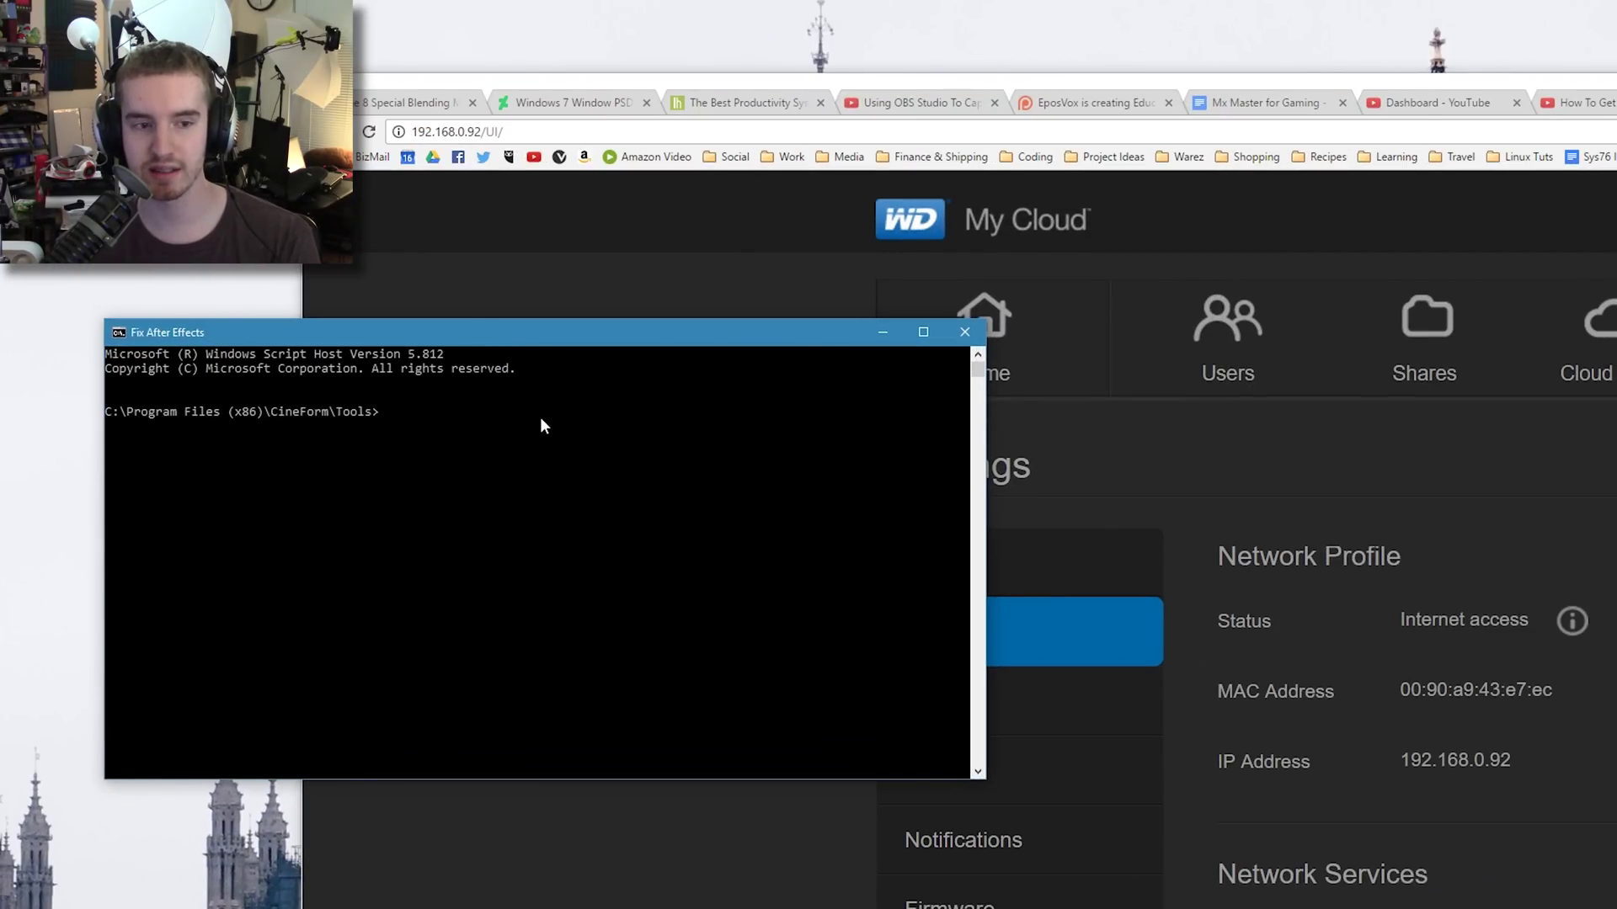
type("ipco")
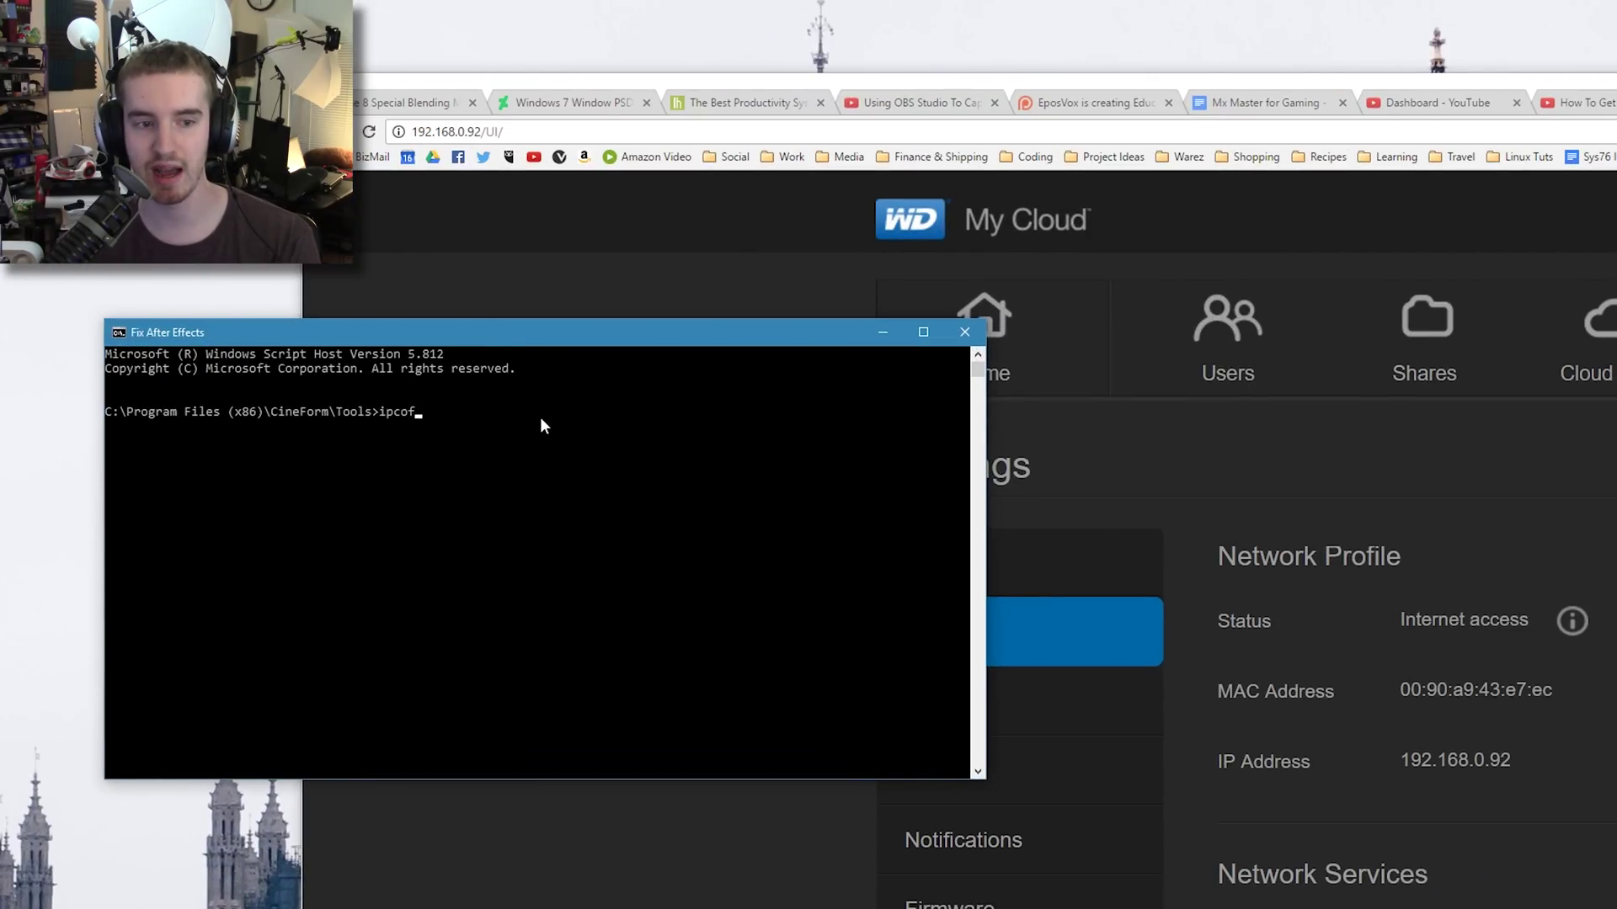
type("nfig")
key("Return")
scroll(530, 429, "up", 10)
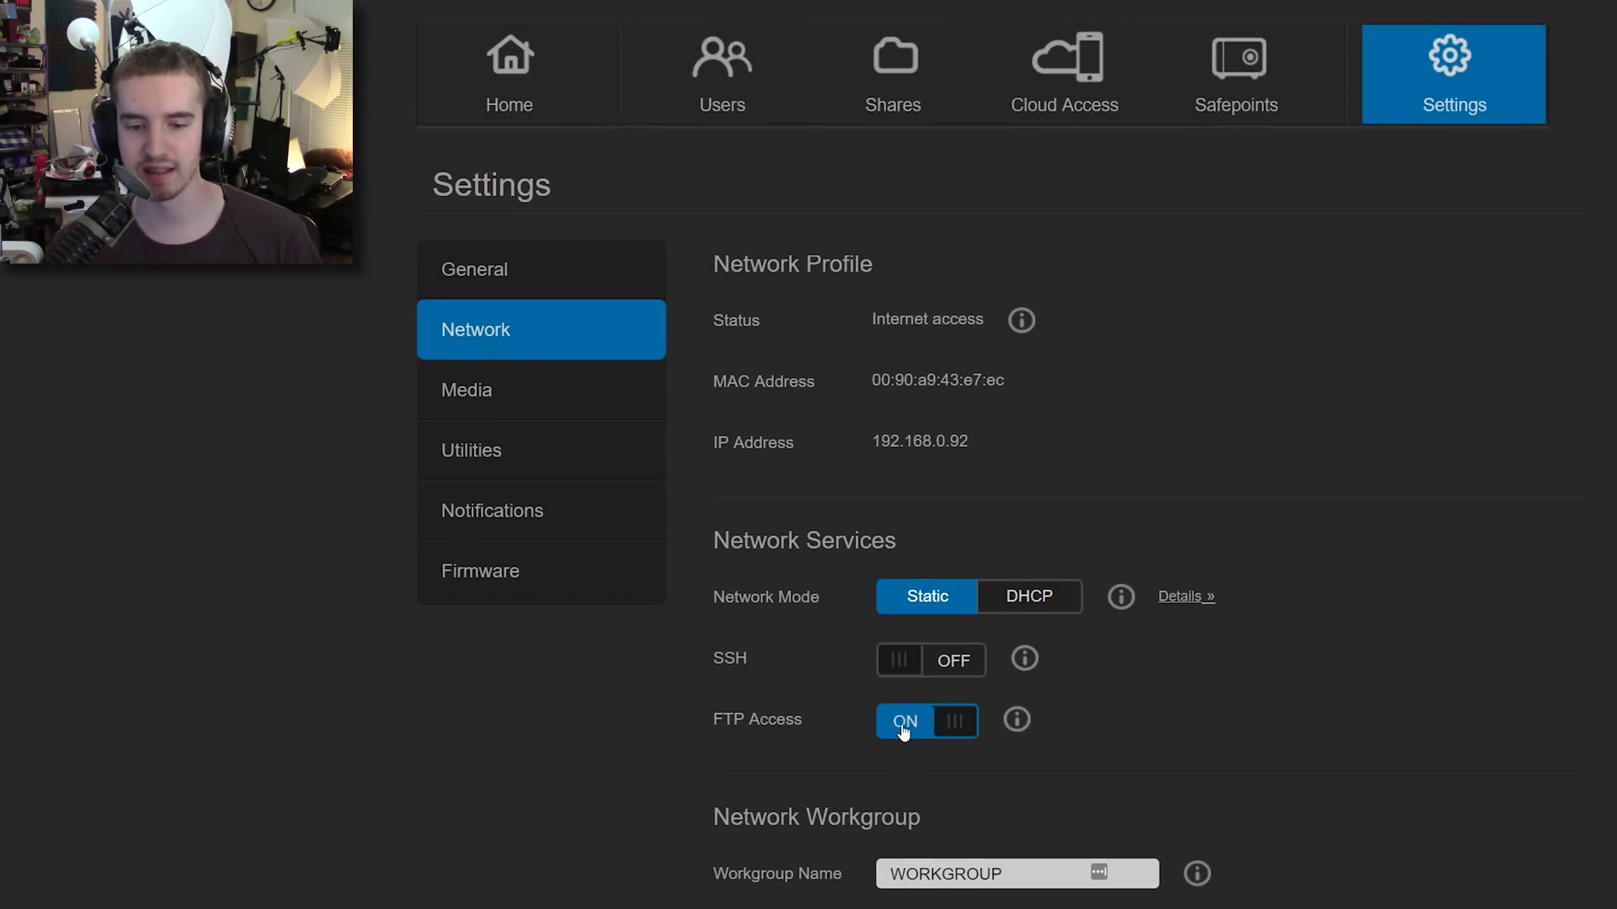
- On the Users page, view the ftp account's profile with password protection on
left_click(775, 86)
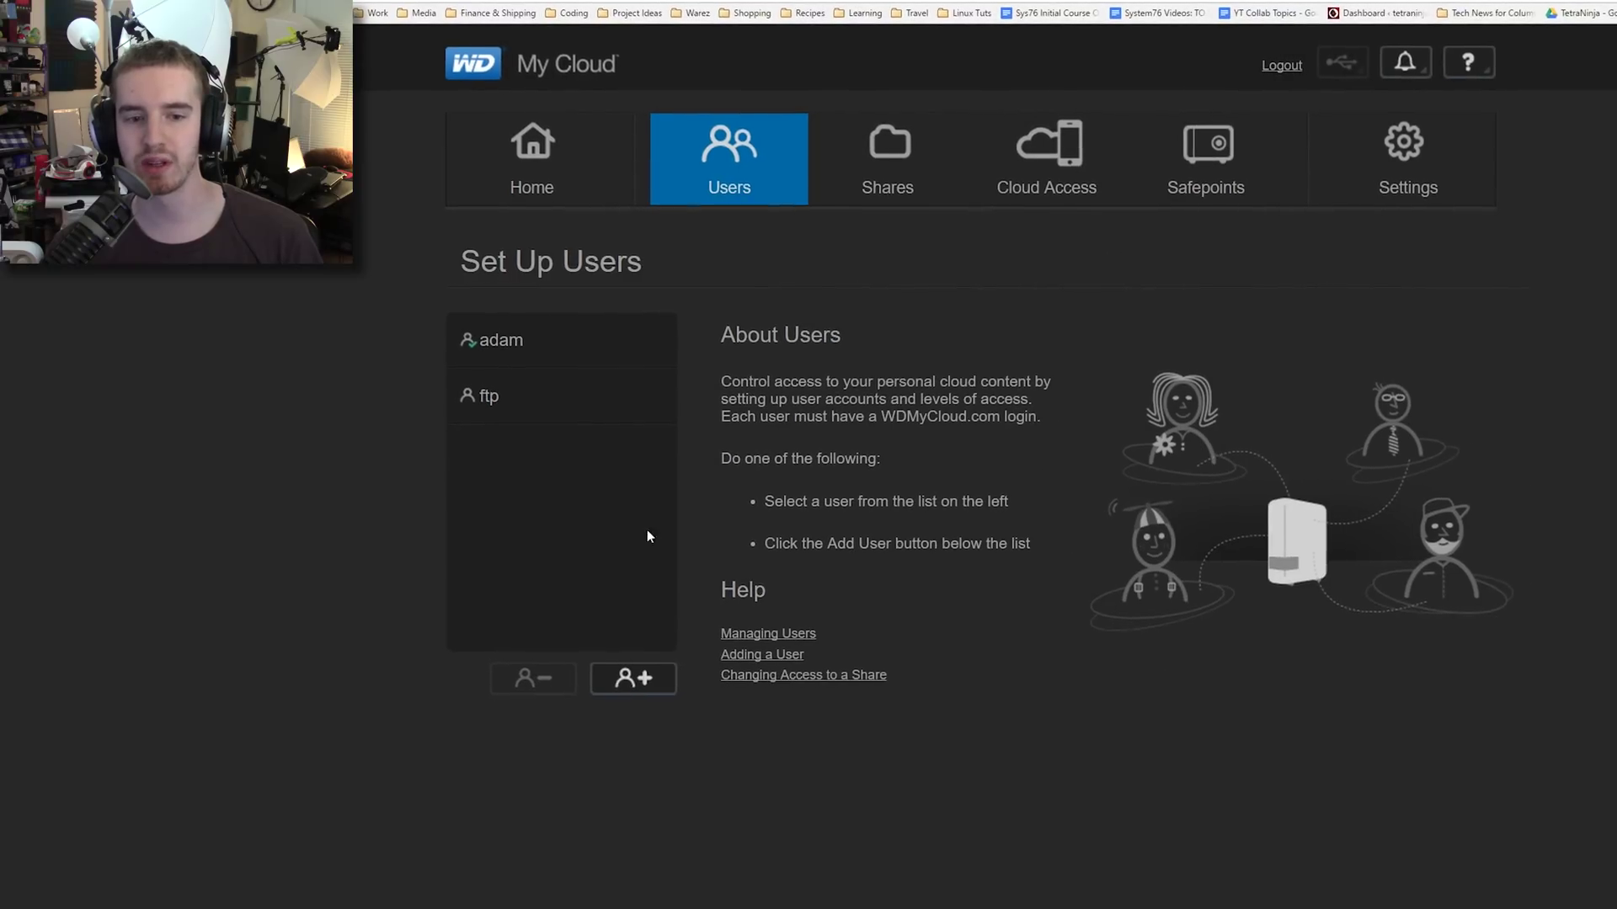
left_click(618, 349)
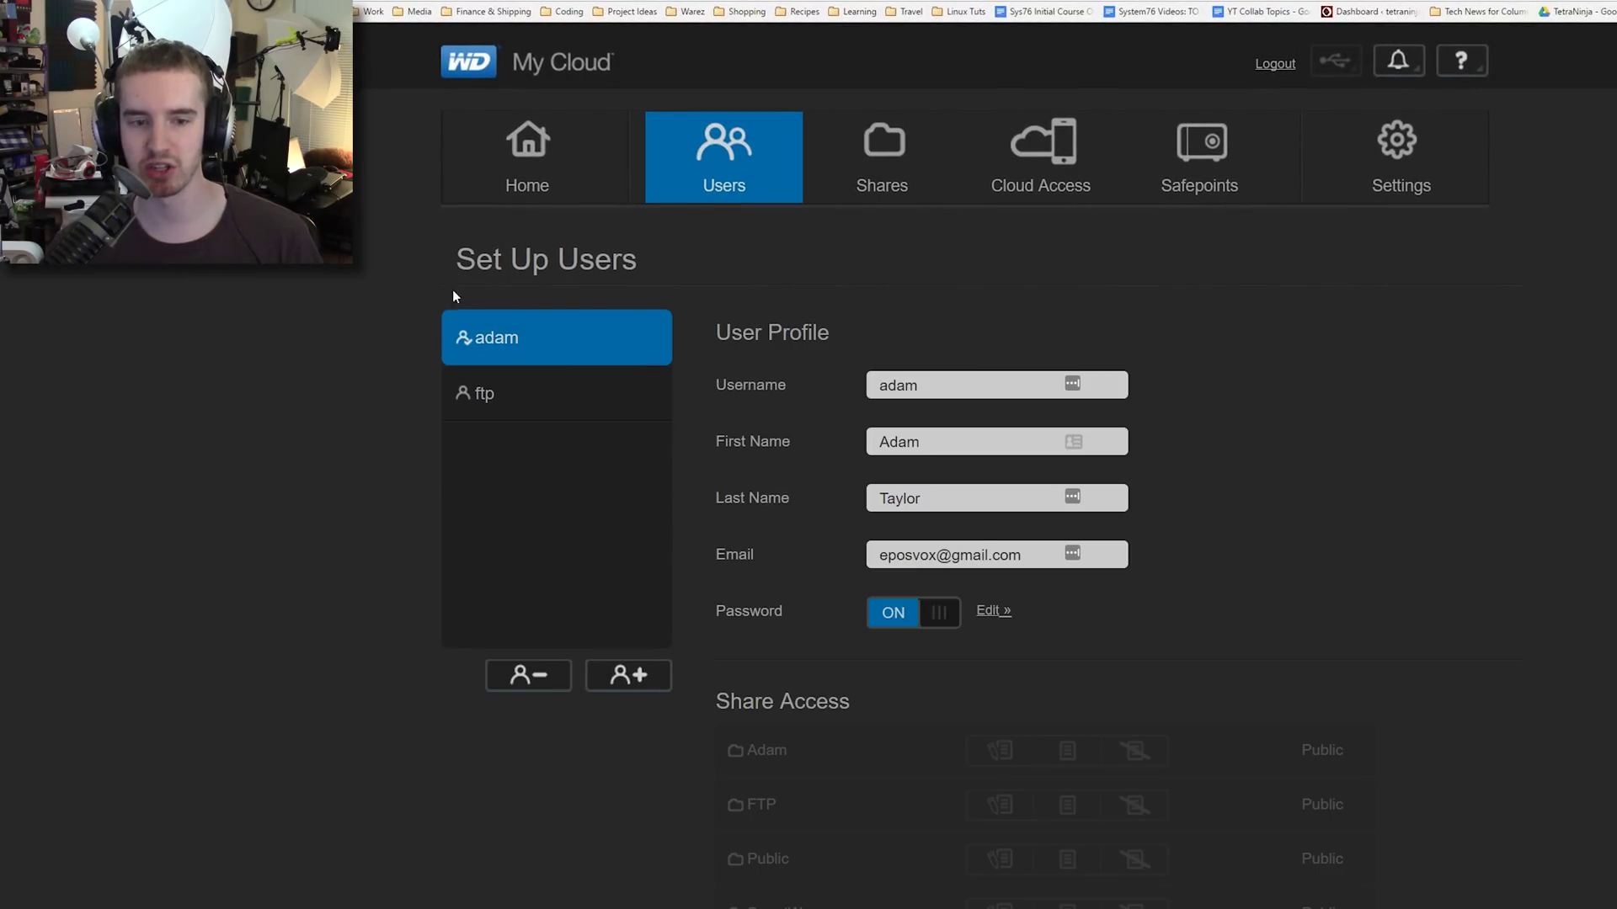
left_click(508, 392)
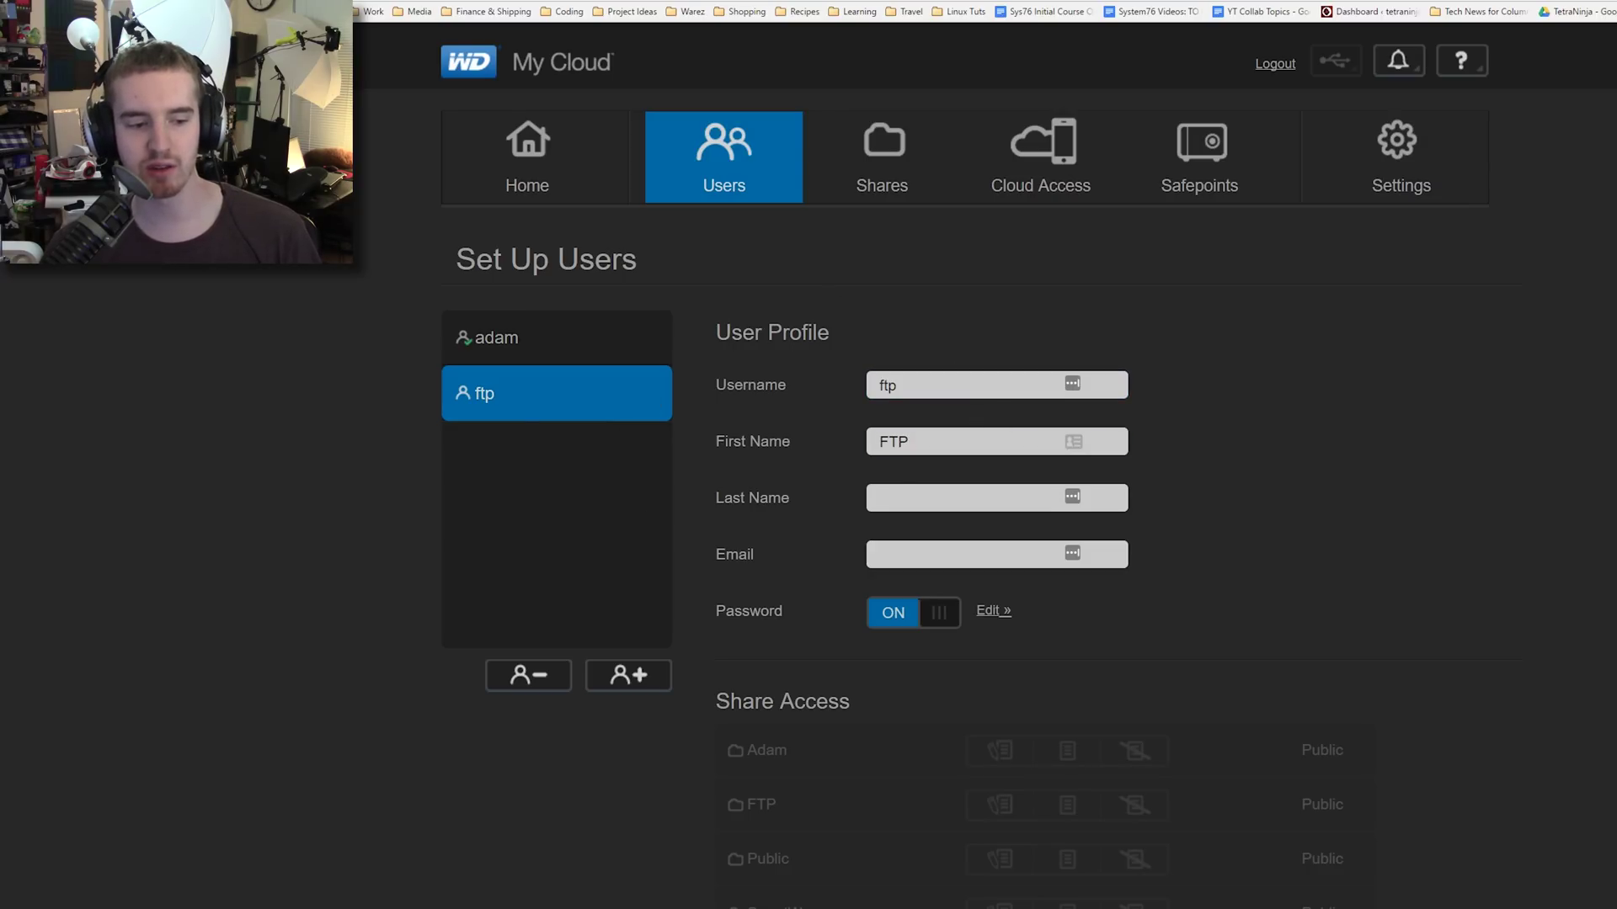
key("super")
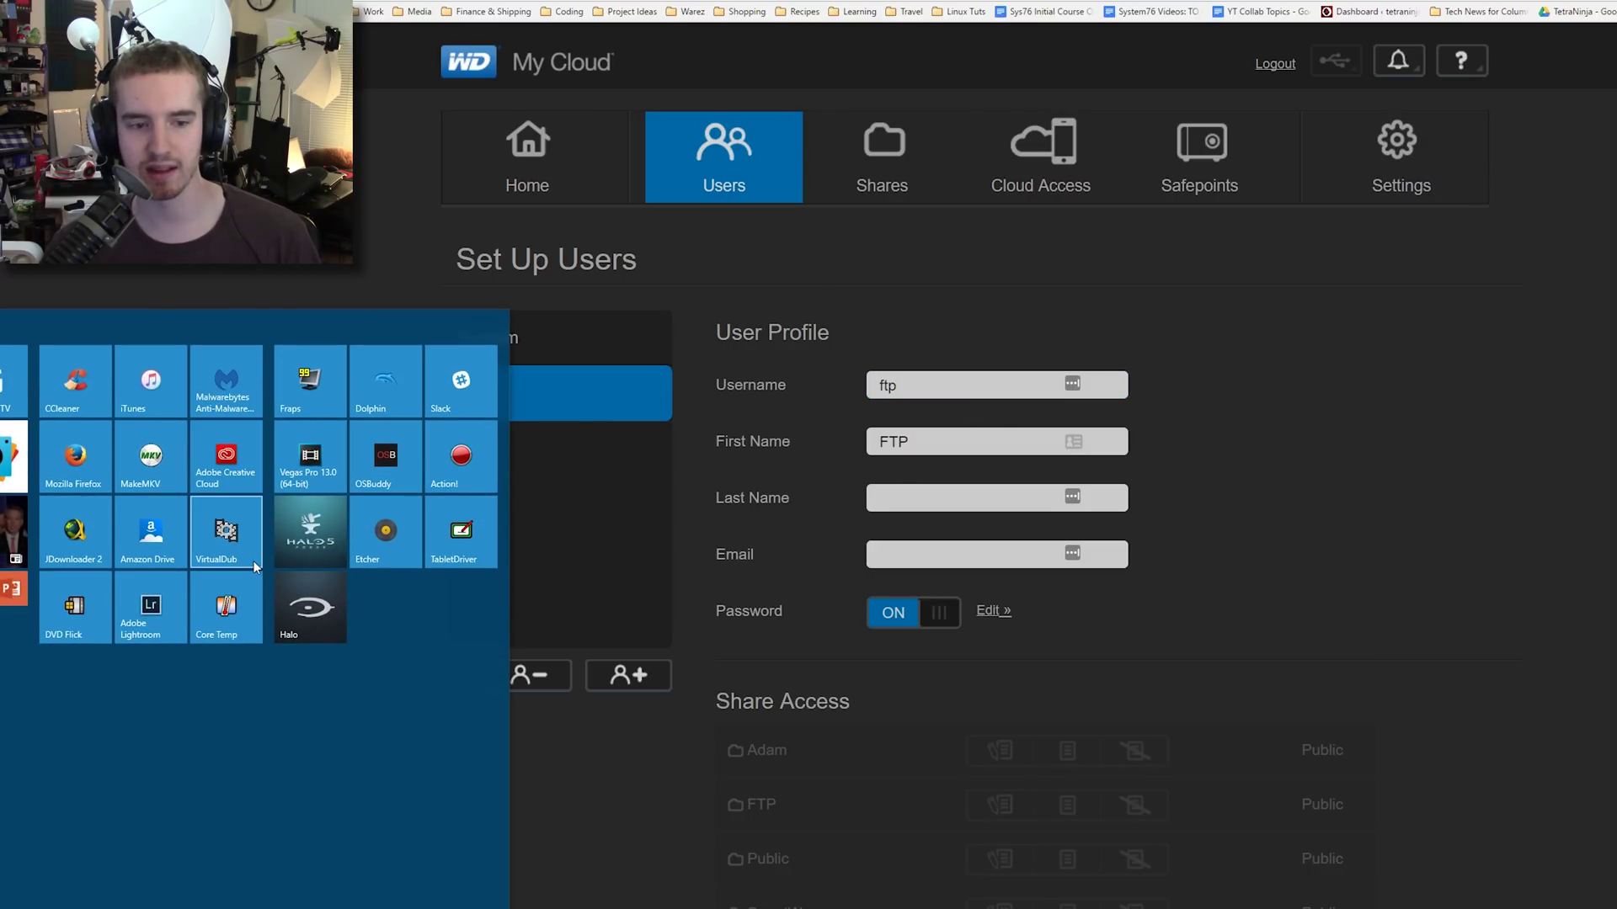
- Quickconnect FileZilla to host 192.168.0.92 with the FTP username and password
key("super")
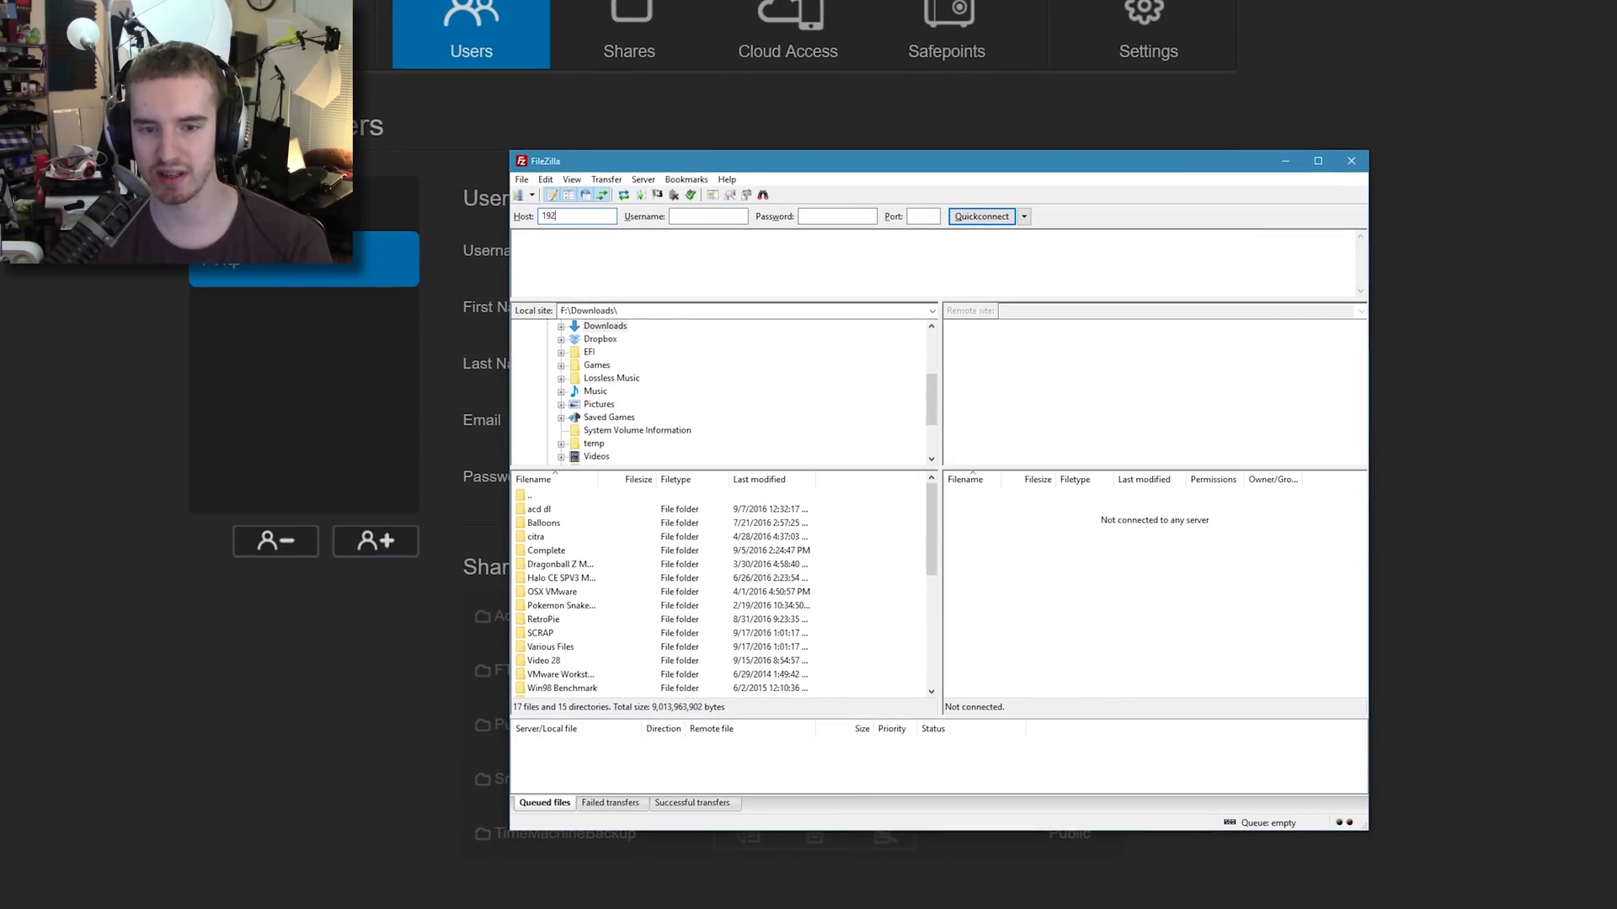
type("168.0.92")
key("Tab")
type("ada")
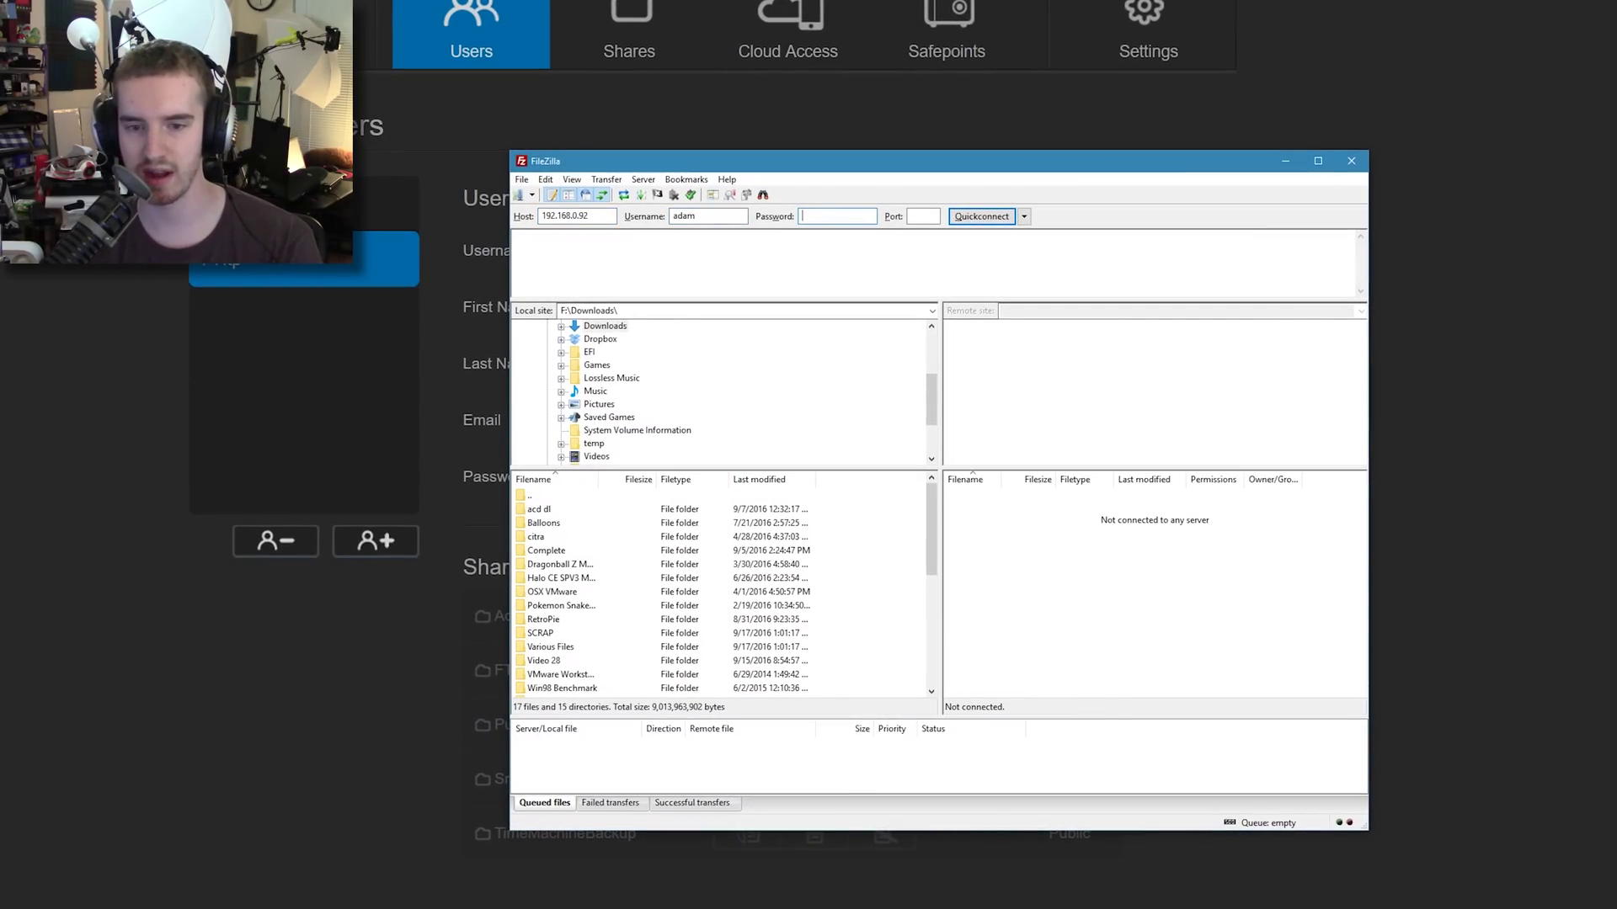
type("•••")
key("Return")
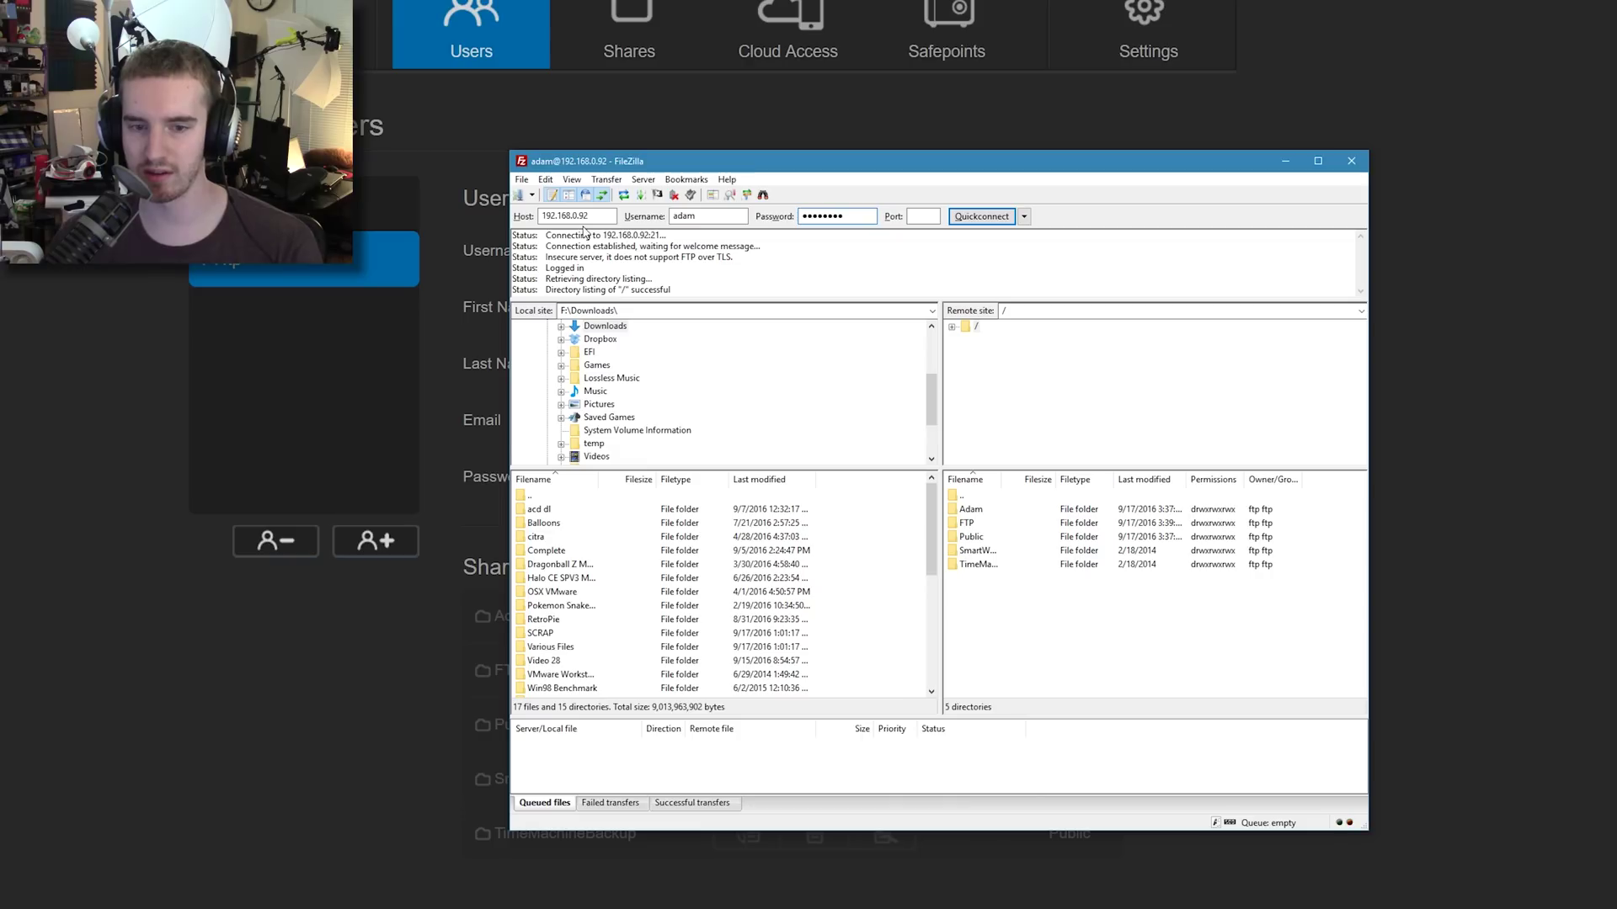
- Browse to /Public/Footage Archive on the drive, then close FileZilla
double_click(974, 543)
double_click(987, 514)
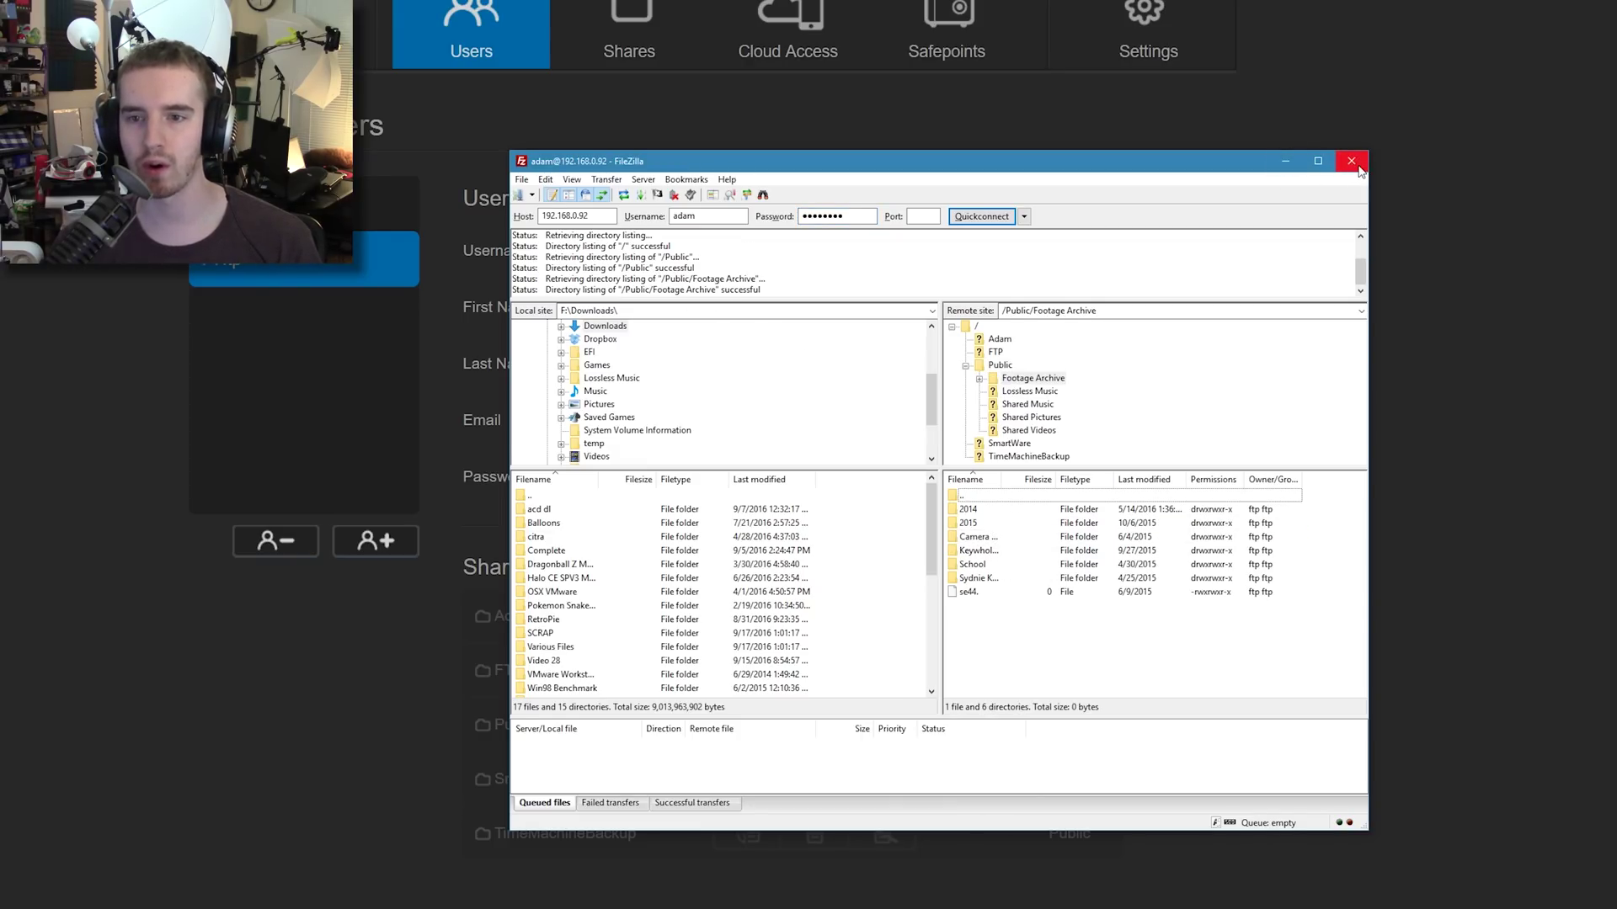
left_click(1351, 161)
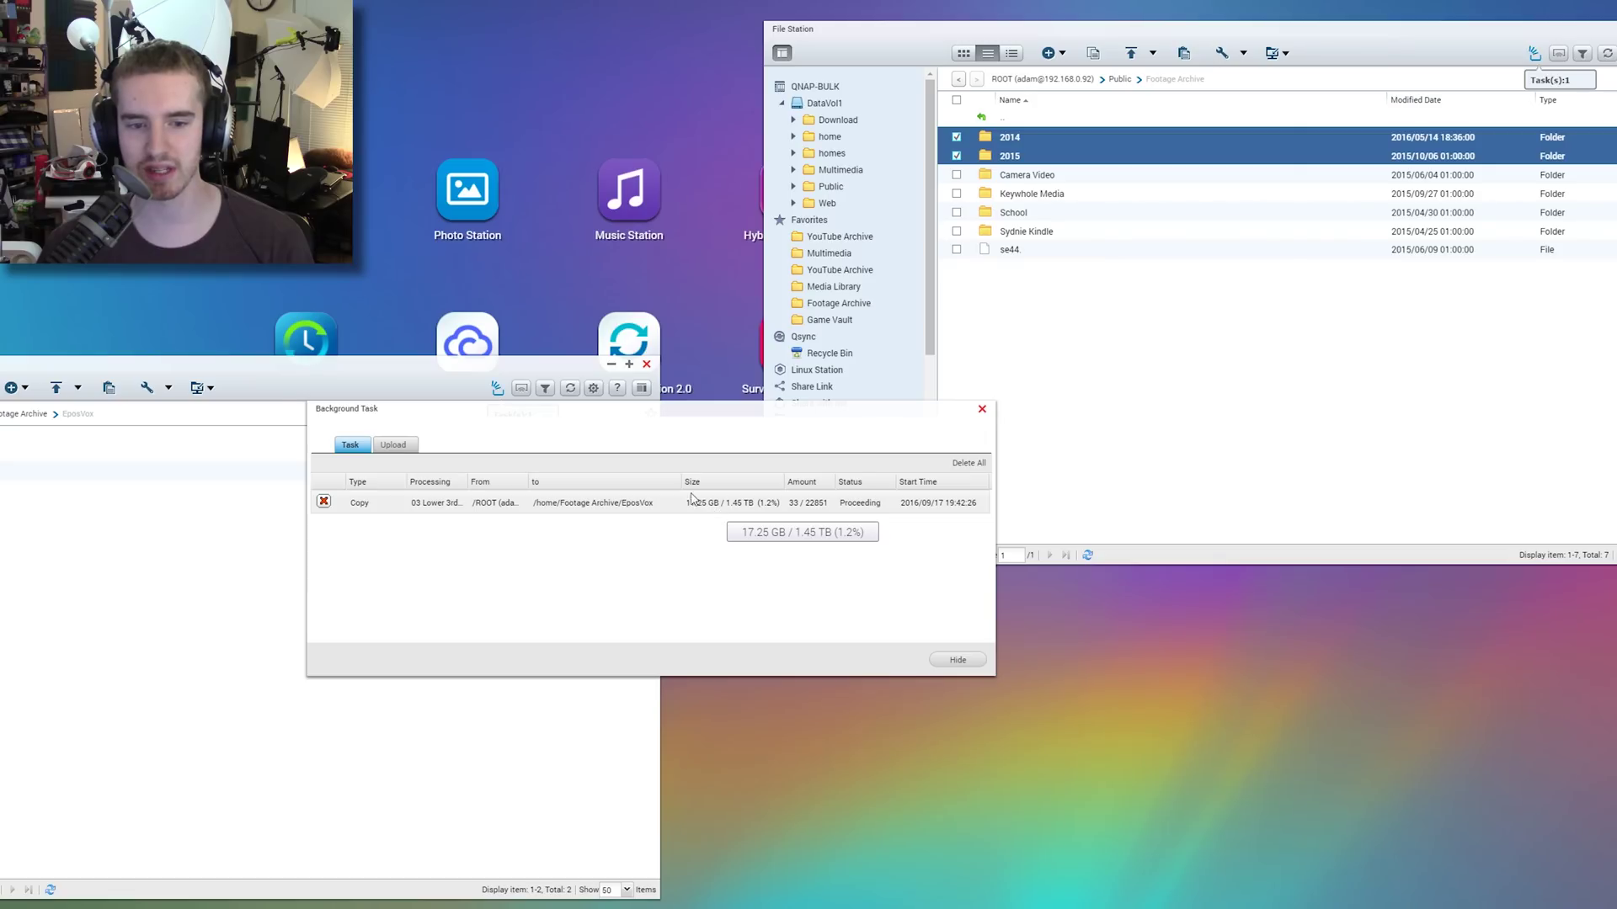
- Move the copy-progress window aside and widen its From/to column to read the EposVox copy's source
left_click_drag(686, 408, 422, 70)
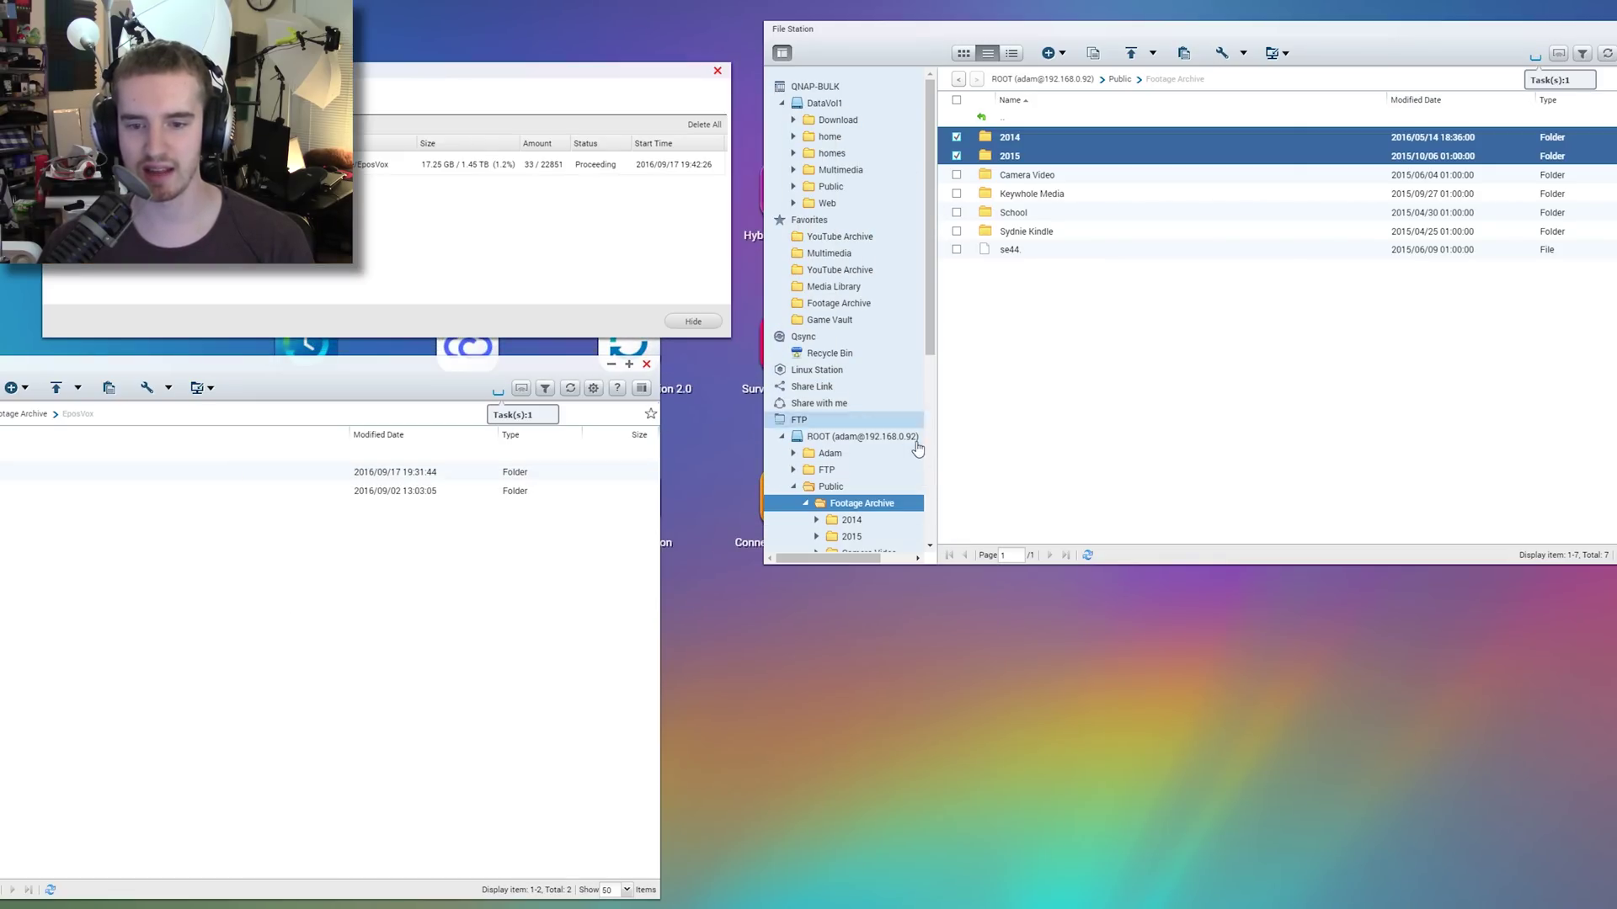
scroll(924, 295, "down", 3)
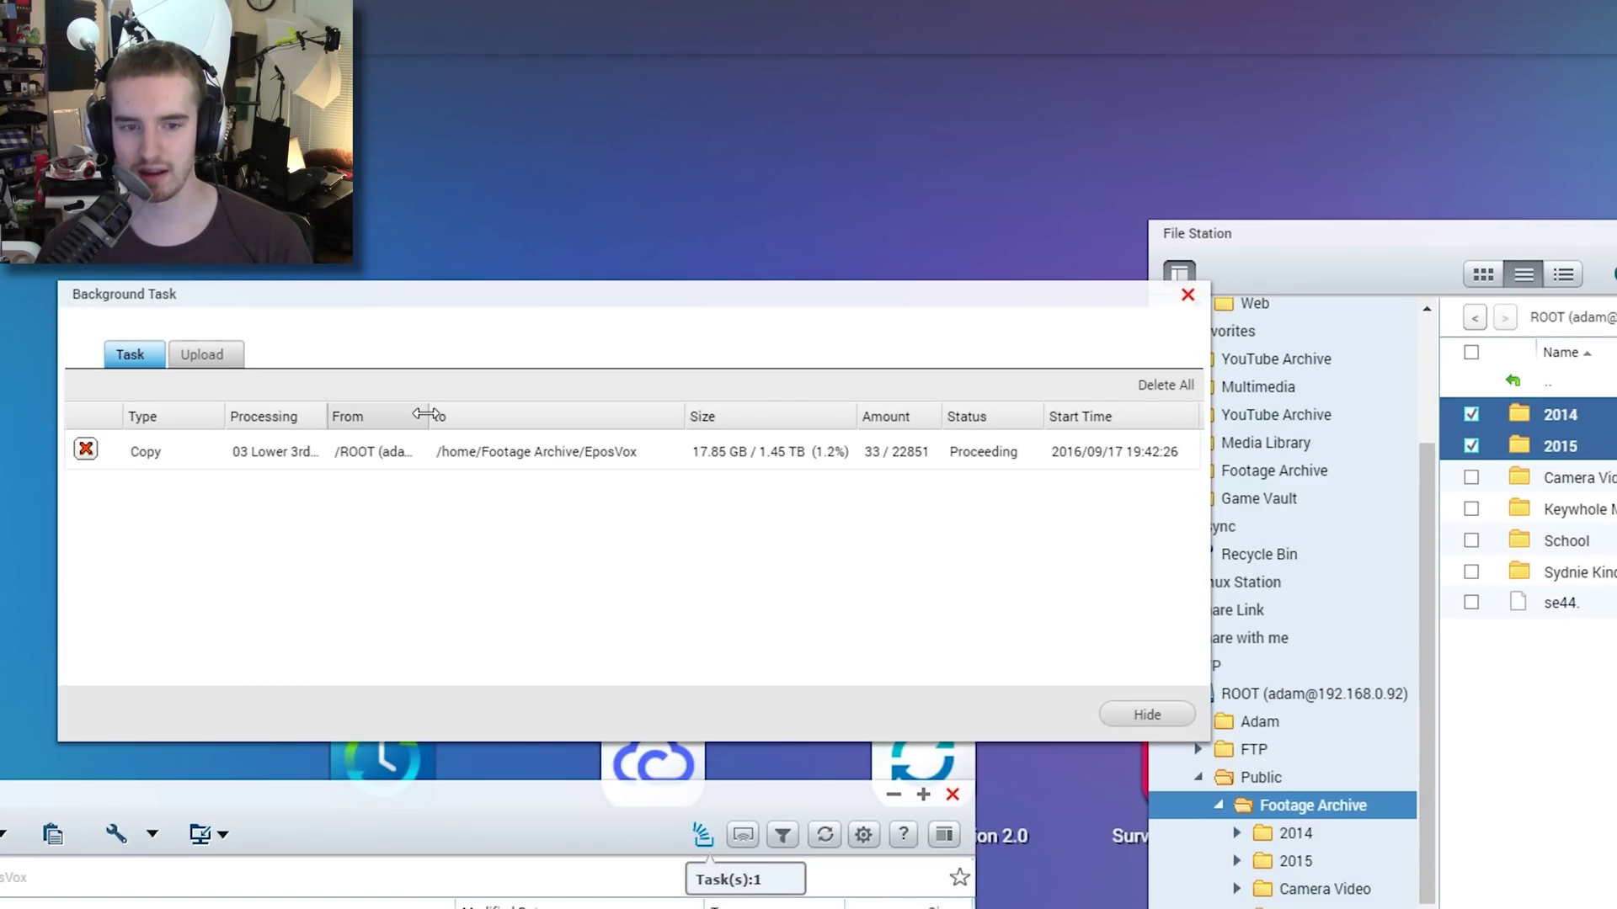
left_click_drag(431, 414, 500, 413)
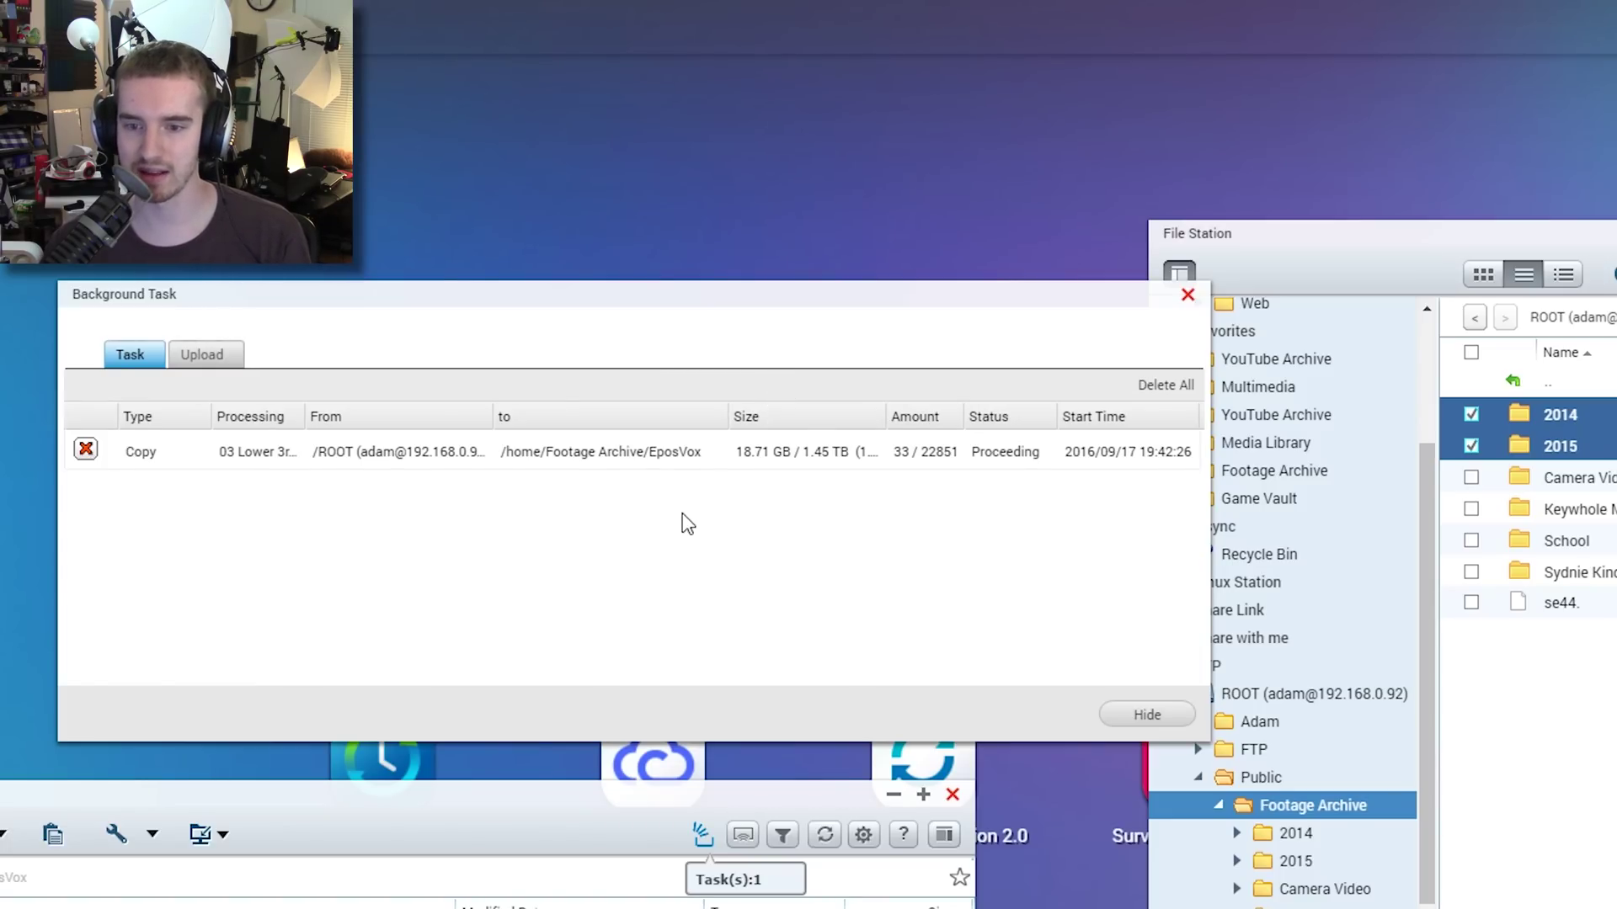
left_click_drag(718, 303, 571, 306)
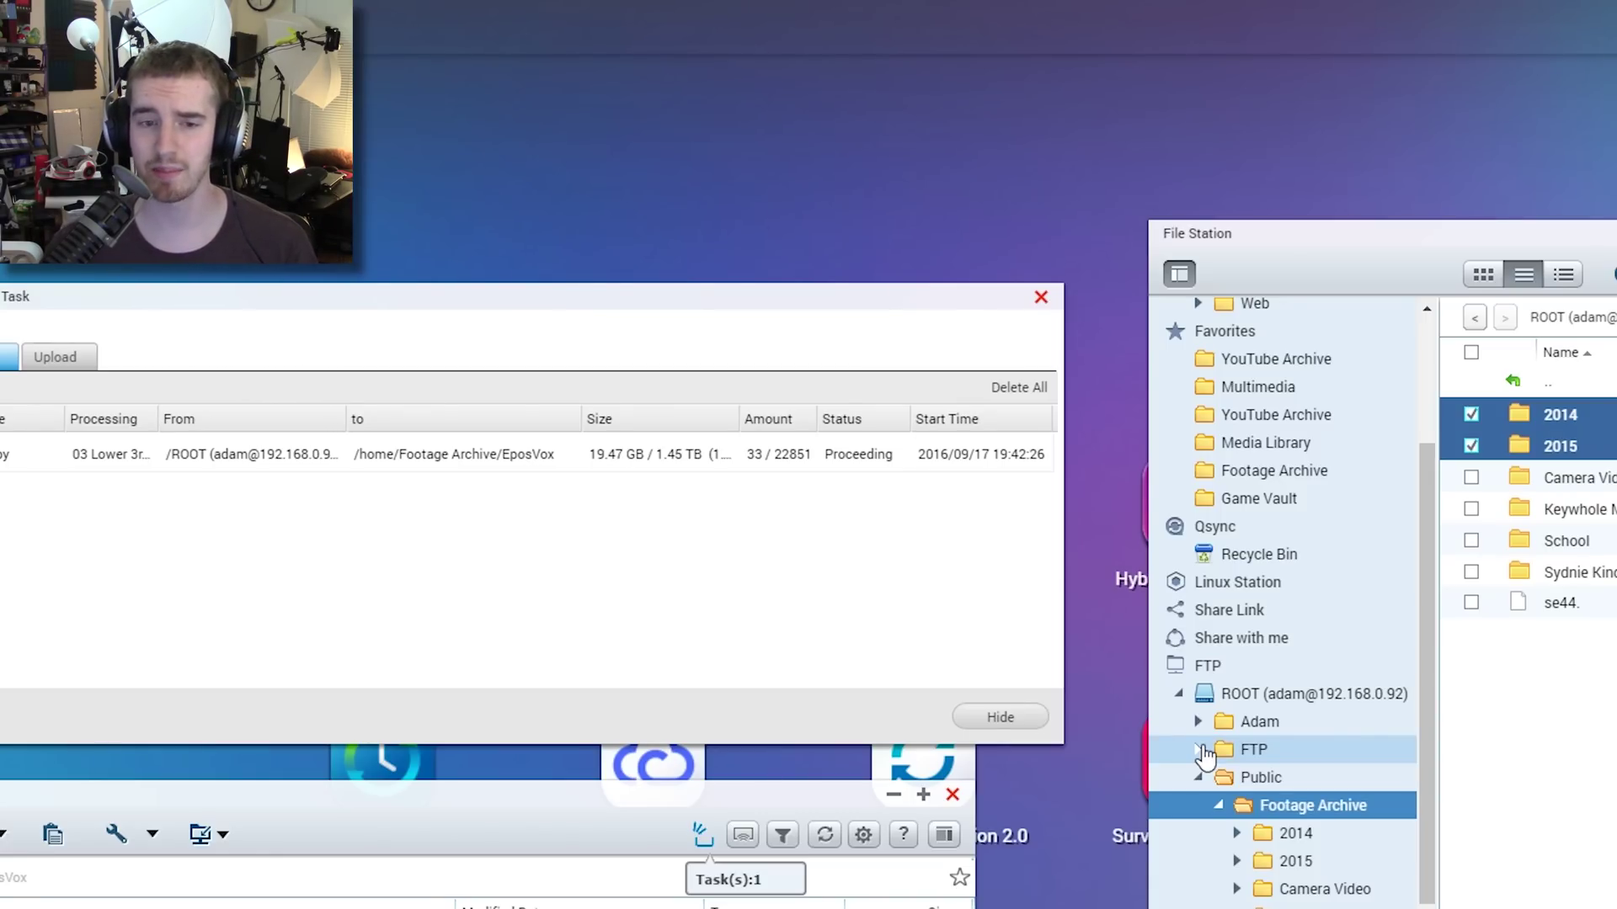
left_click_drag(872, 291, 922, 151)
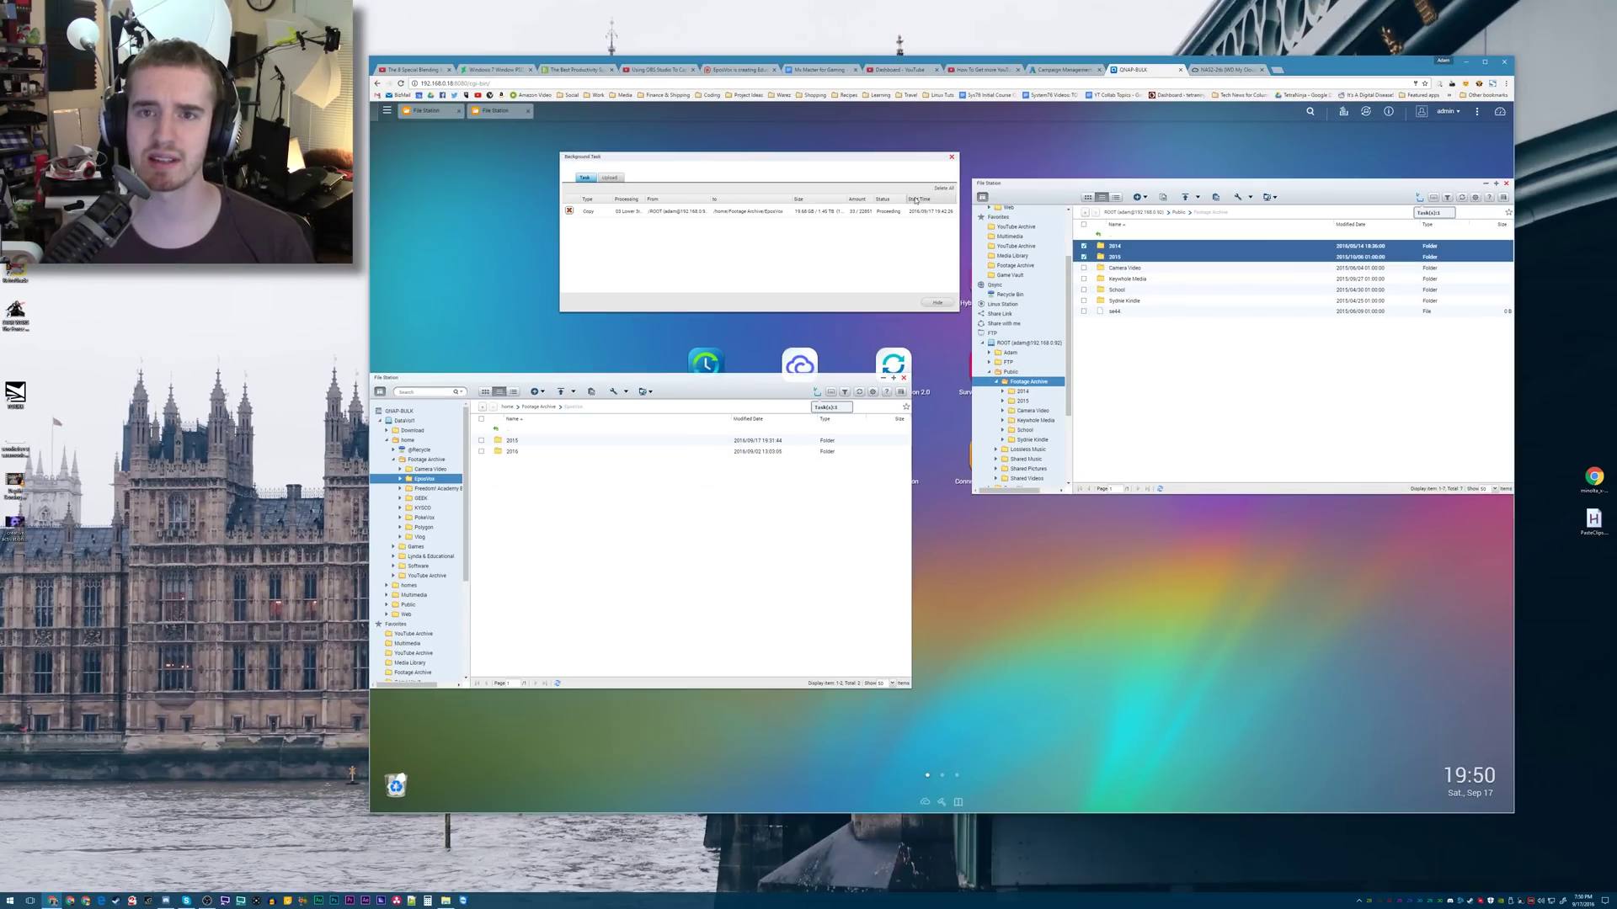